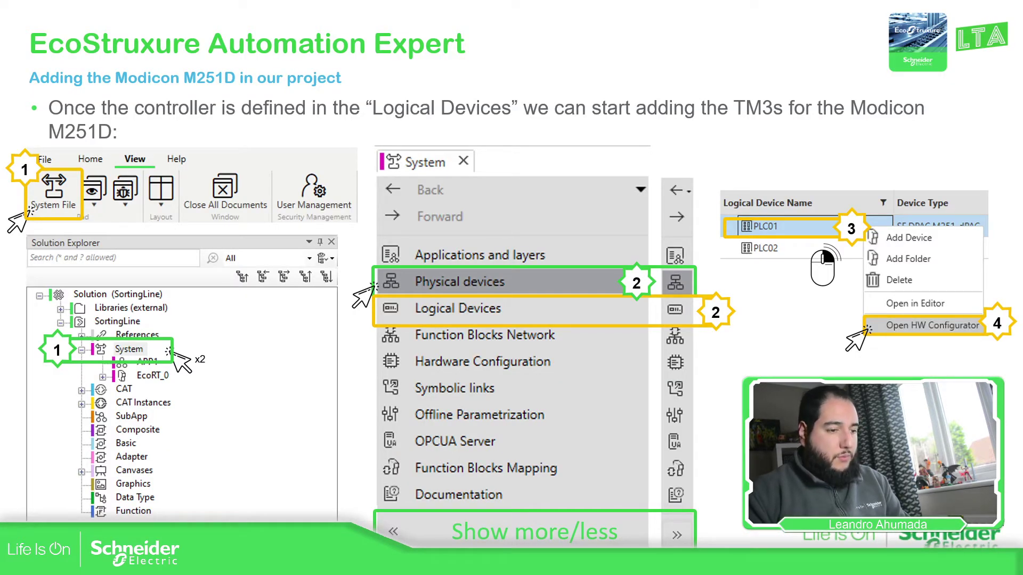
# Step: Switch from the slides to the project and open MyM251dPac's Hardware Configurator from Logical Devices
pyautogui.hotkey('alt', 'Tab')
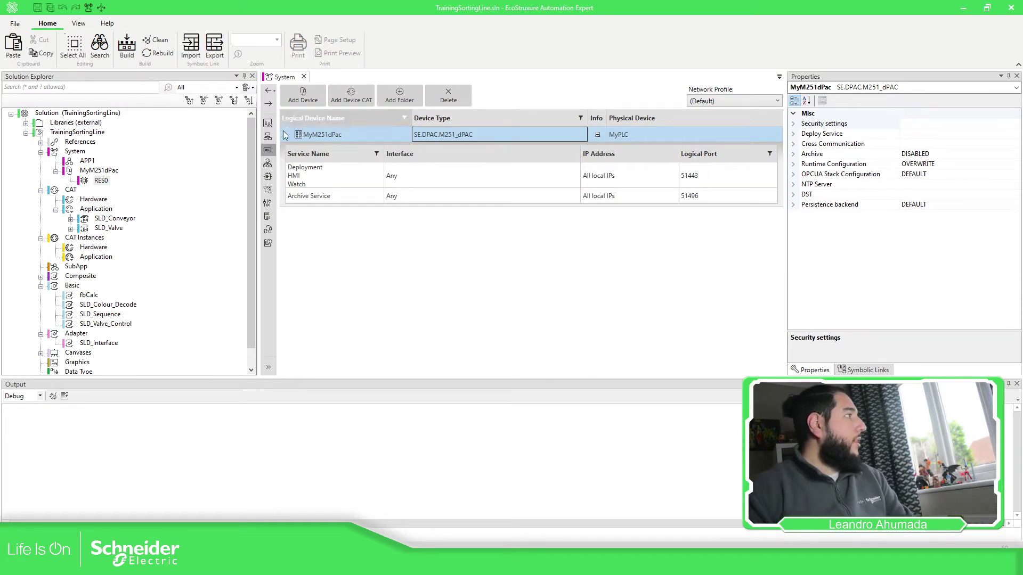
pyautogui.click(269, 367)
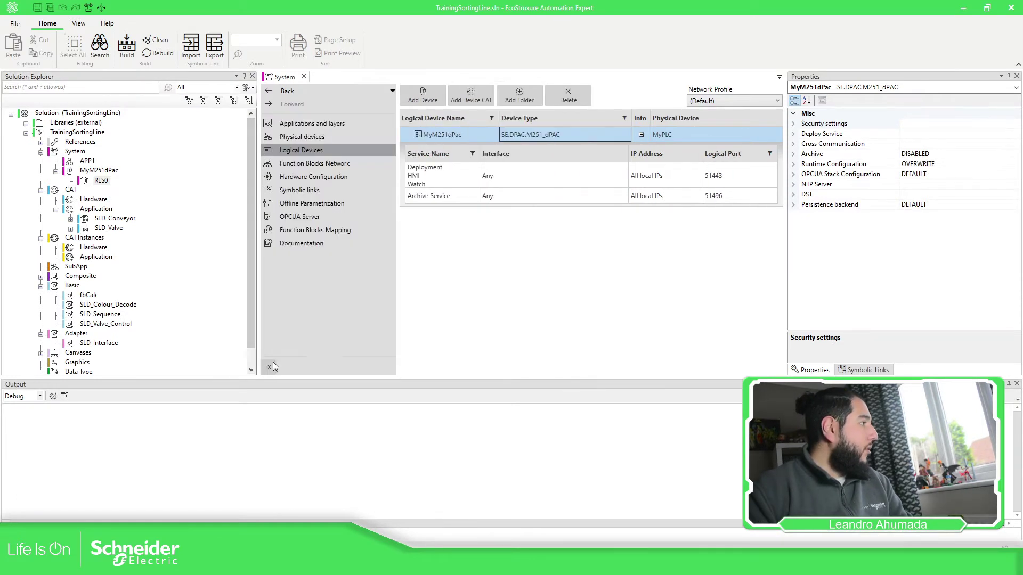
pyautogui.click(311, 138)
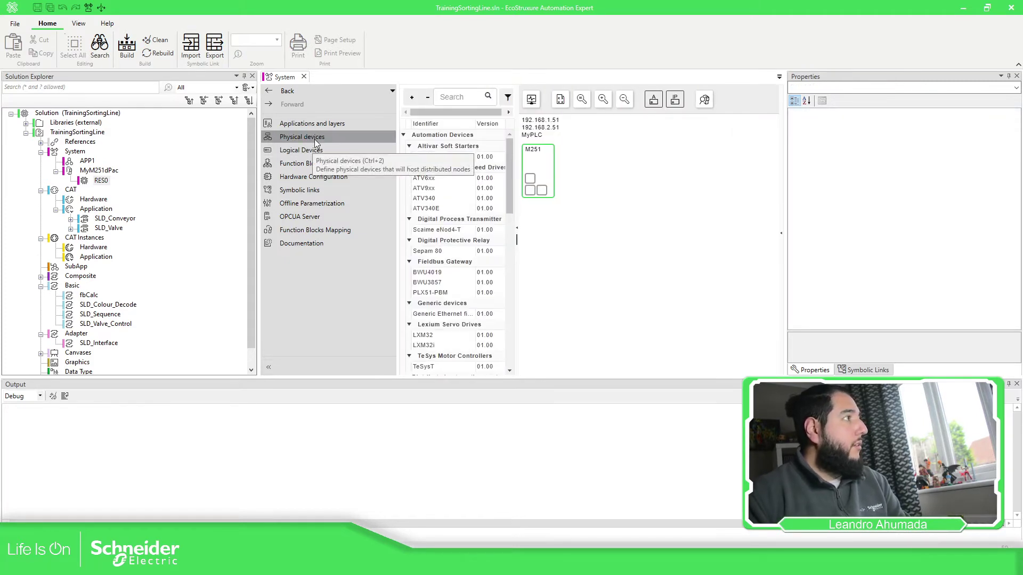
pyautogui.click(298, 151)
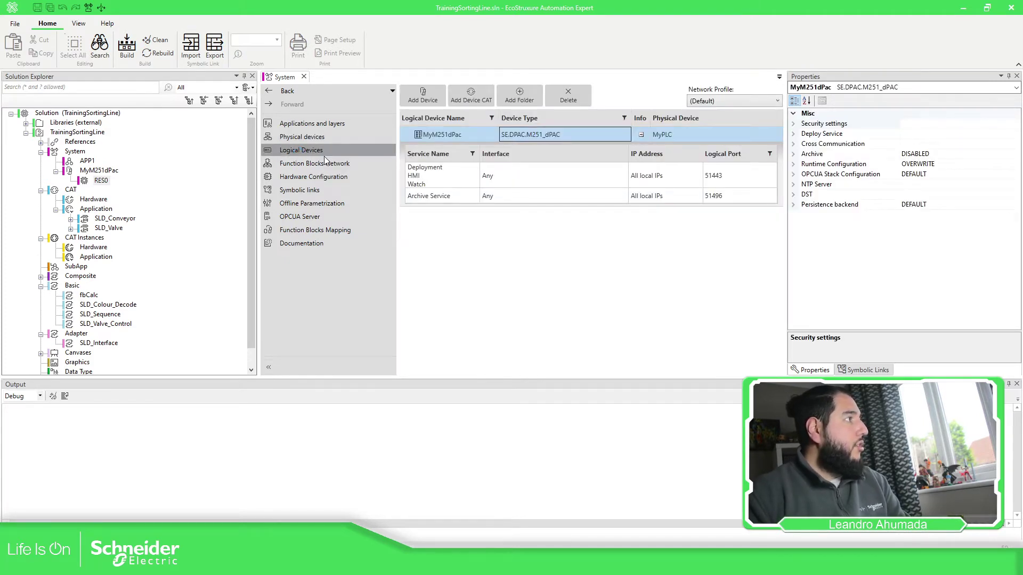
pyautogui.click(642, 134)
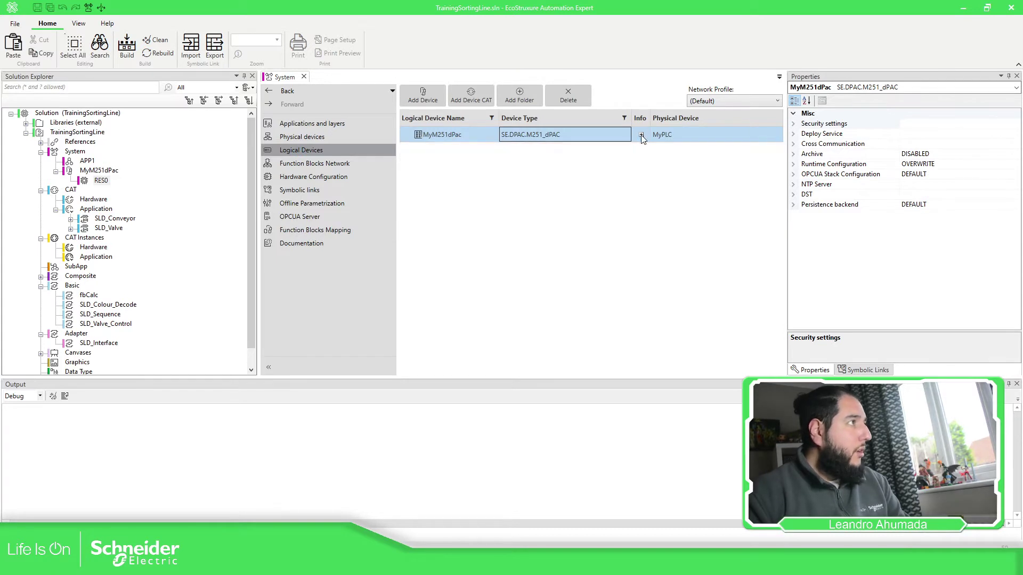
pyautogui.rightClick(477, 135)
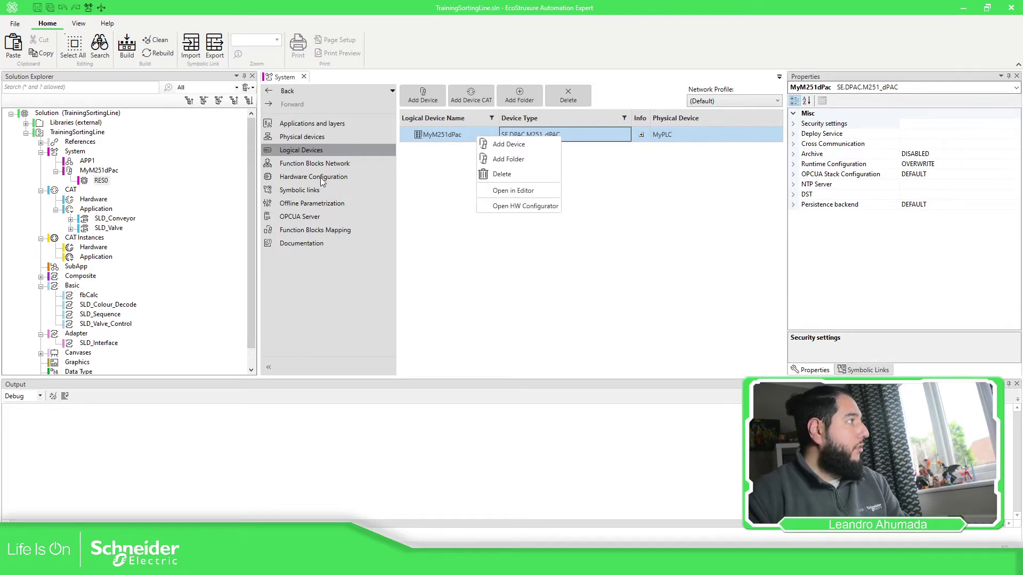
pyautogui.click(539, 205)
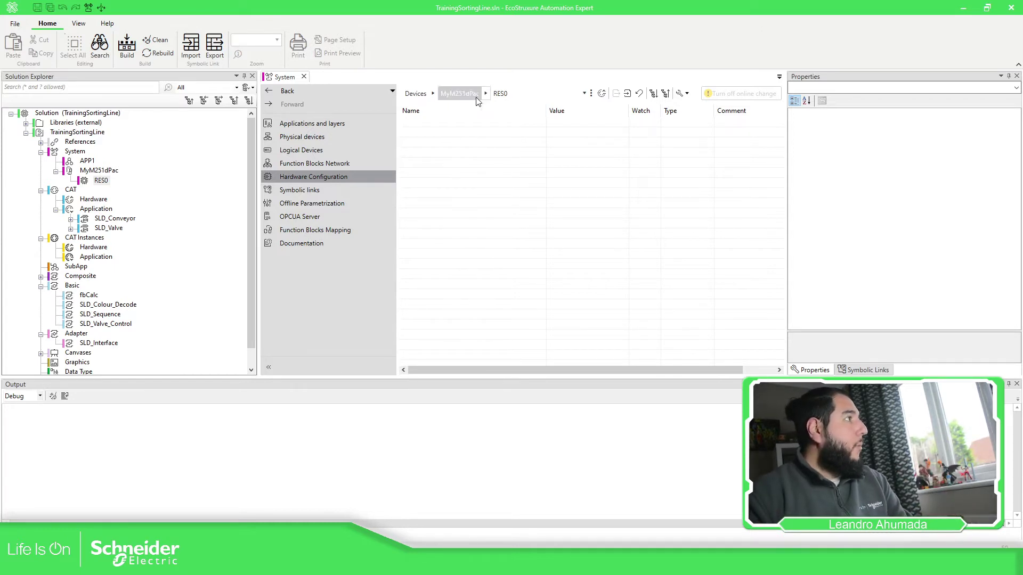
# Step: Add an SE.IoTMx.BMTM3 bus to MyM251dPac's RES0 hardware configuration
pyautogui.rightClick(466, 127)
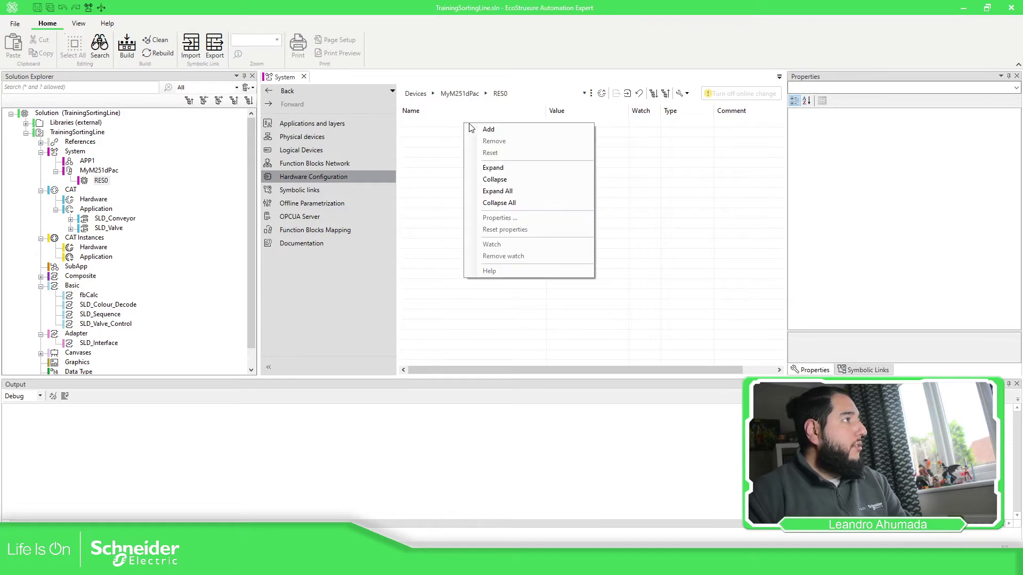
pyautogui.click(490, 131)
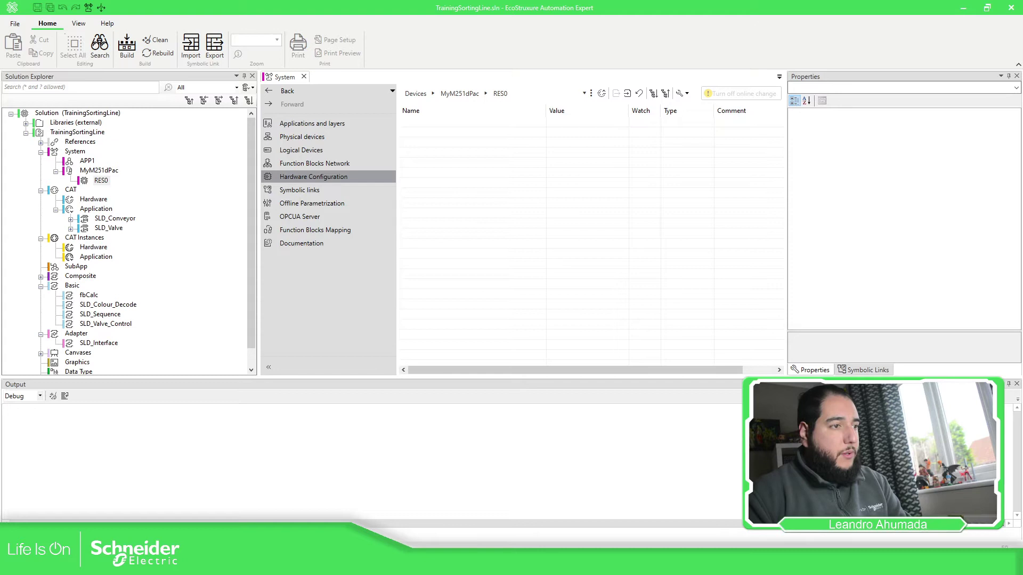
pyautogui.moveTo(702, 59); pyautogui.dragTo(536, 133)
pyautogui.click(516, 210)
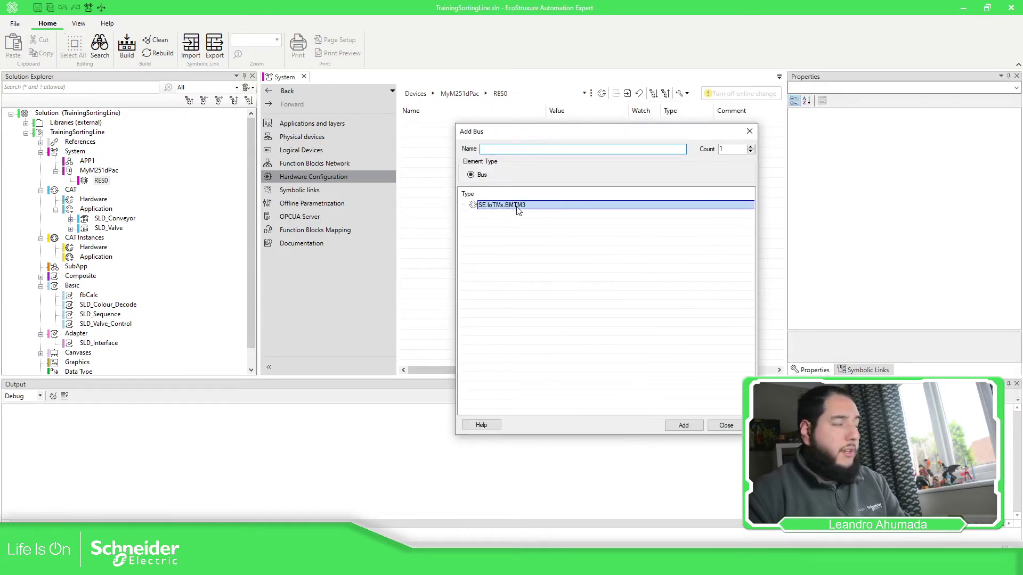
pyautogui.click(686, 426)
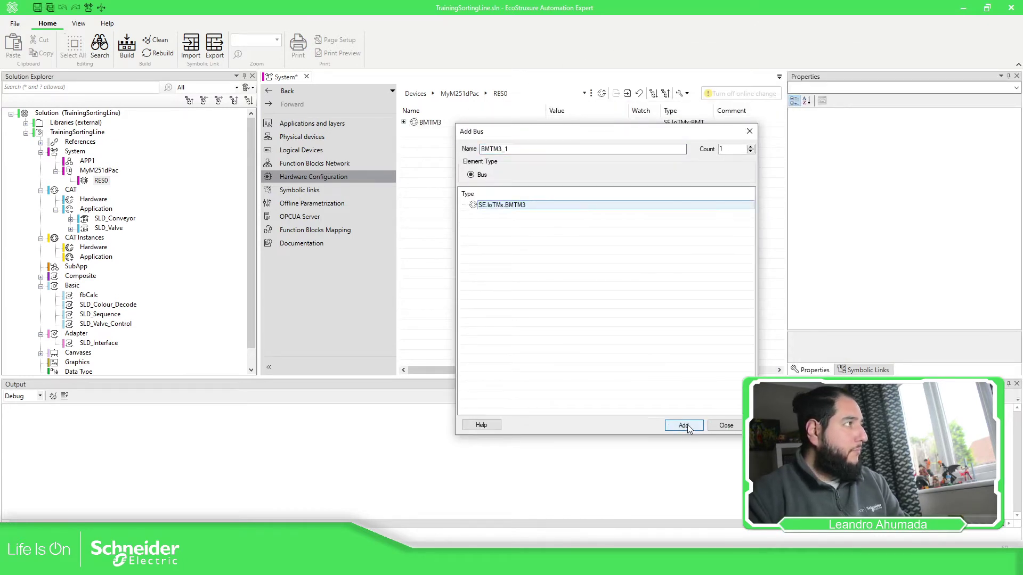
pyautogui.click(723, 425)
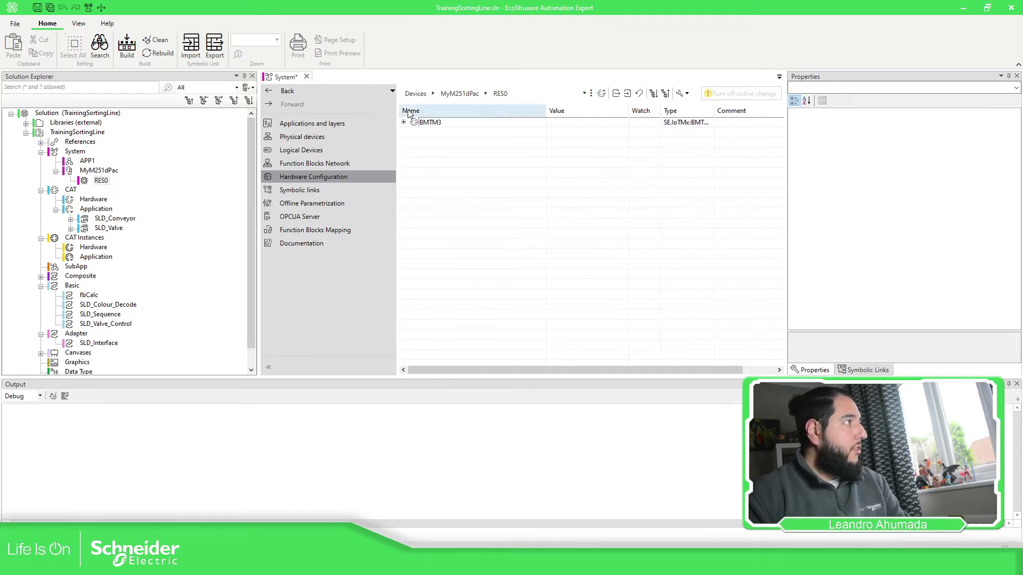
# Step: Expand the BMTM3 entry to show busCycleTime T#80ms and busCycleTolerance 30%
pyautogui.click(403, 123)
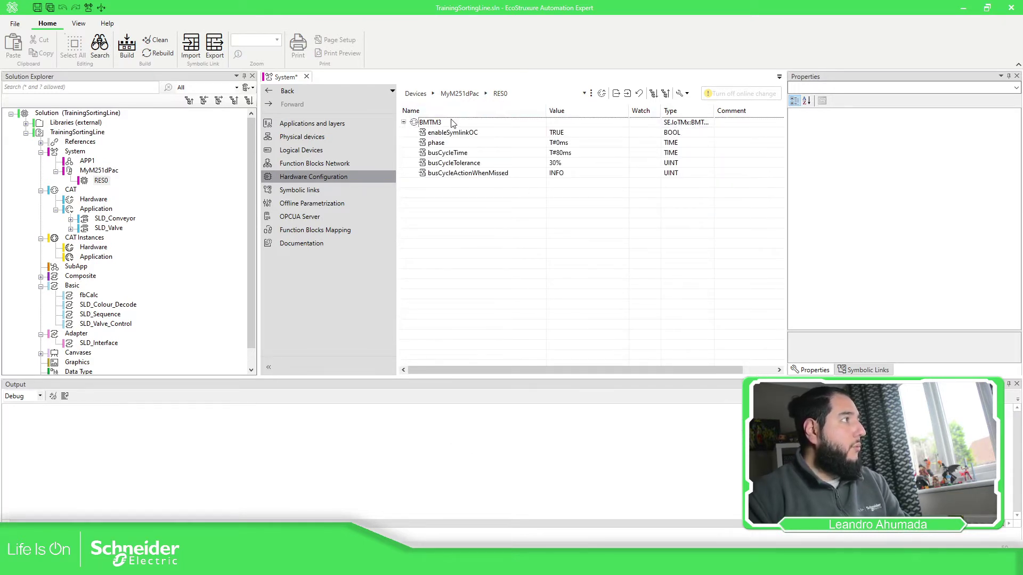
pyautogui.click(436, 122)
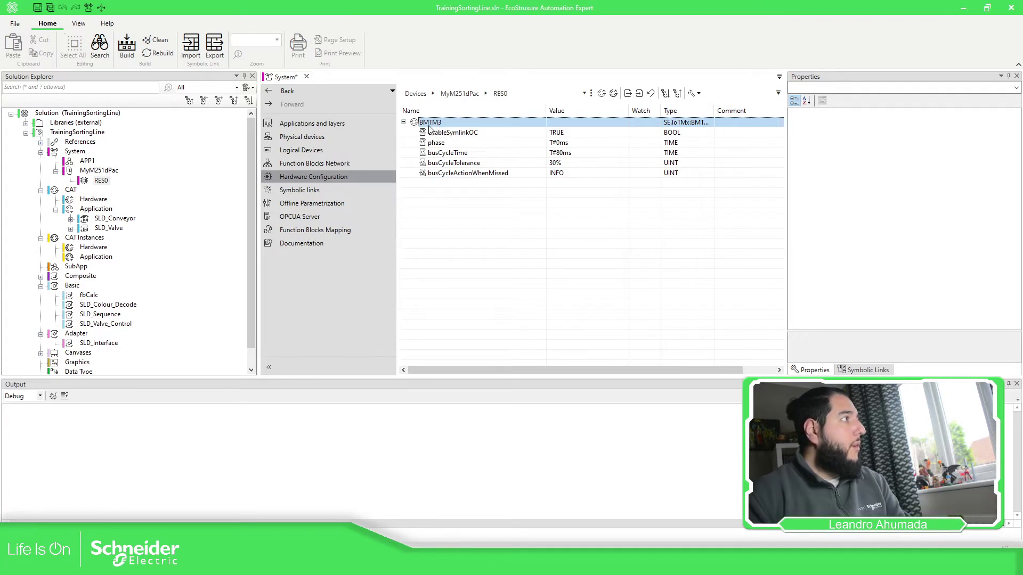
pyautogui.click(494, 206)
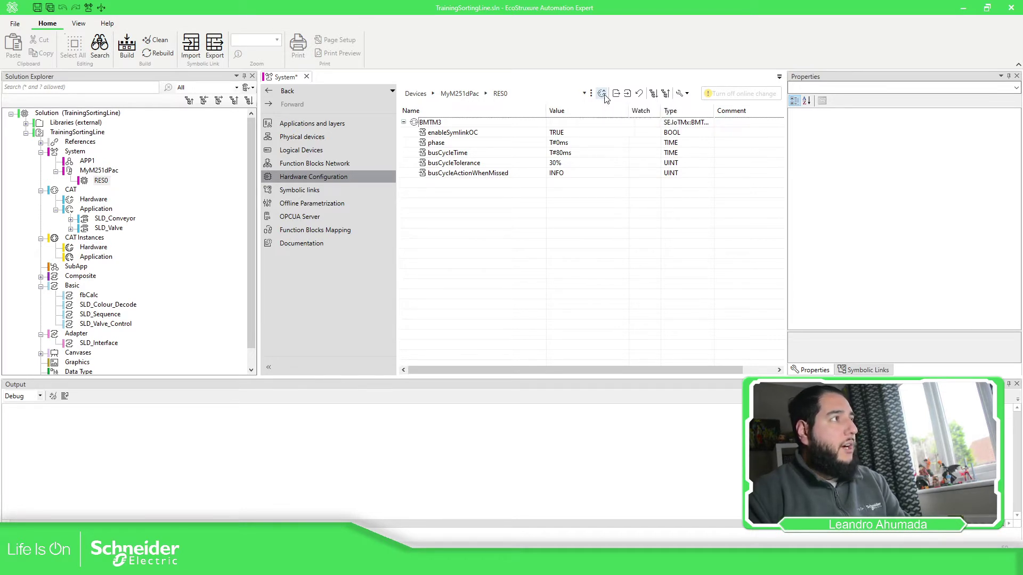
pyautogui.click(433, 123)
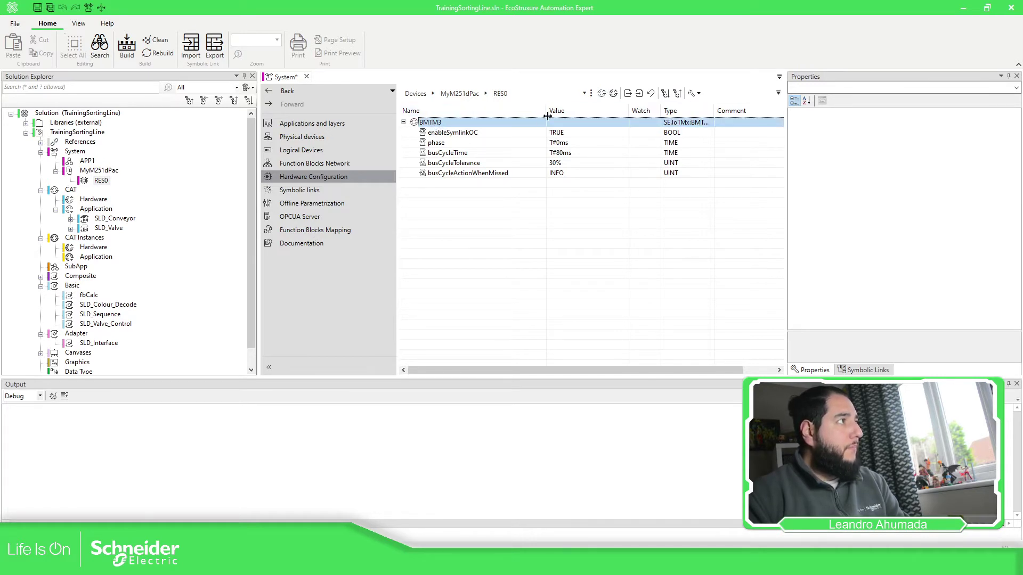
# Step: Add the TM3AI2H_G analog input module to the BMTM3 bus
pyautogui.click(614, 94)
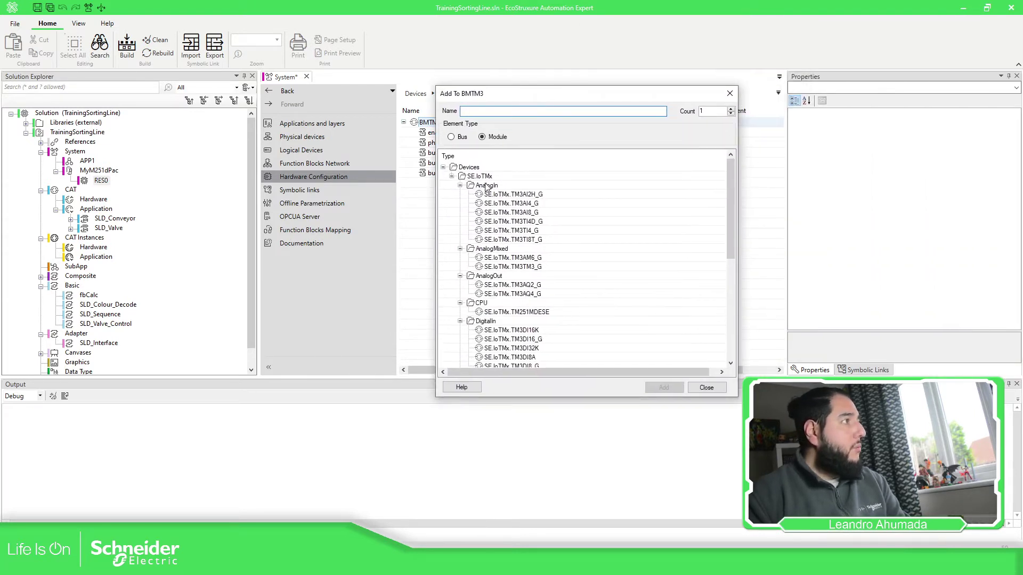
pyautogui.scroll(-6, 486, 188)
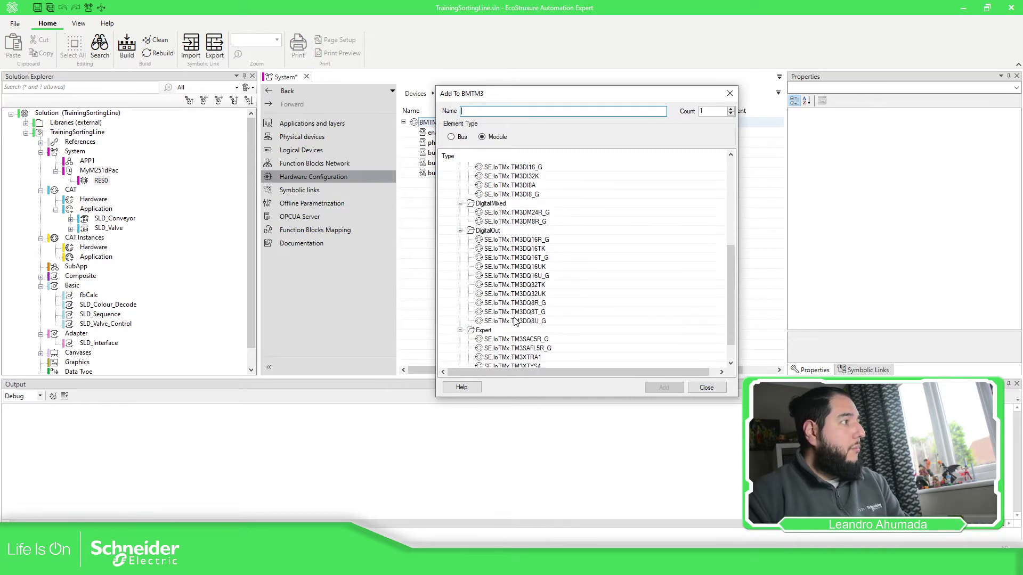
pyautogui.scroll(6, 514, 321)
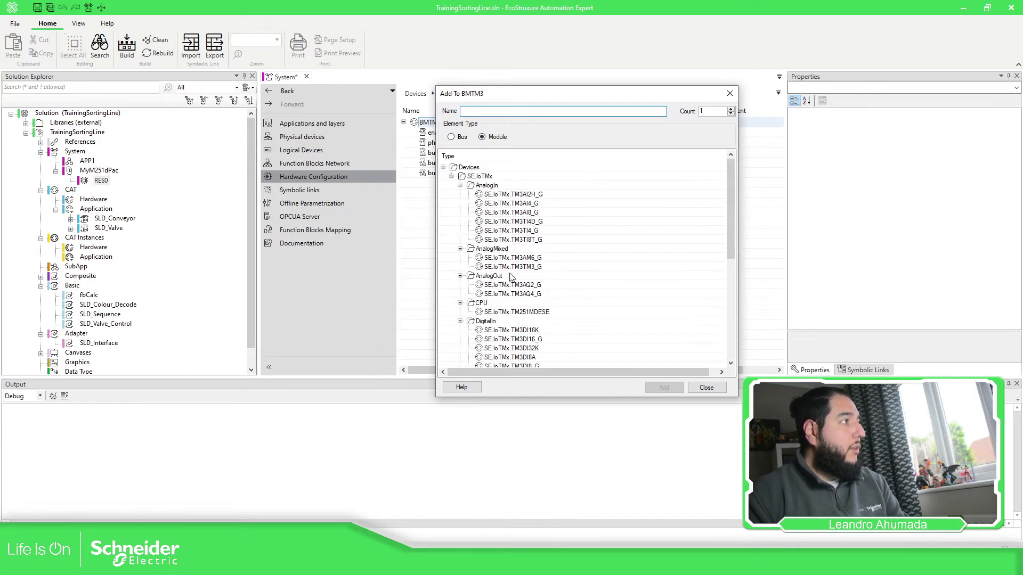
pyautogui.click(530, 195)
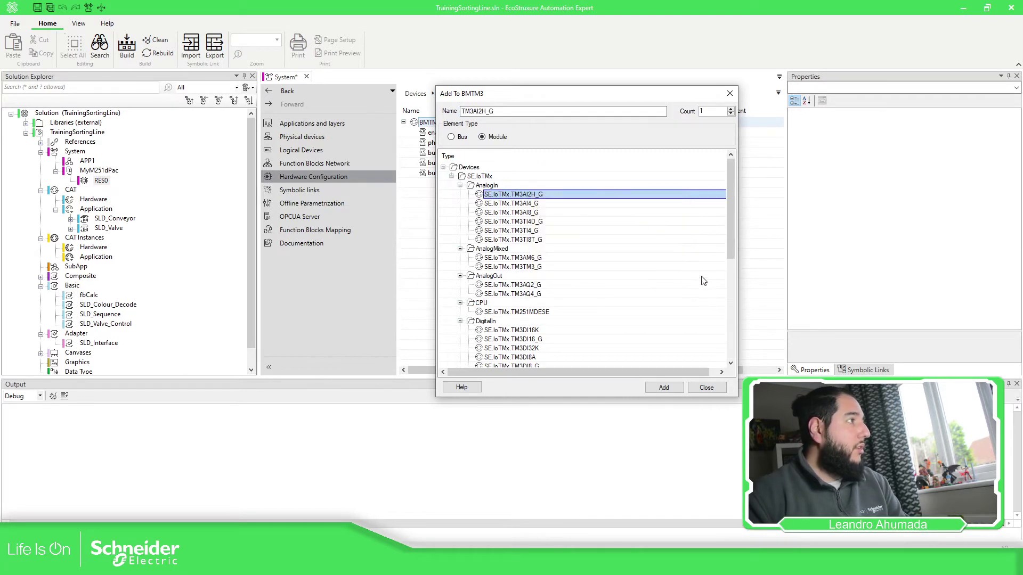
pyautogui.click(664, 388)
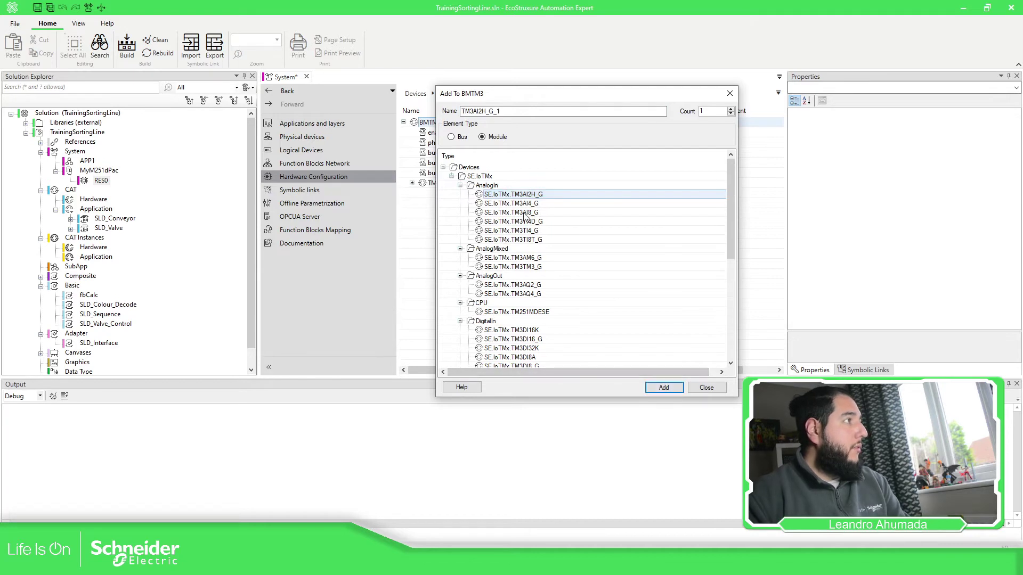
pyautogui.click(460, 186)
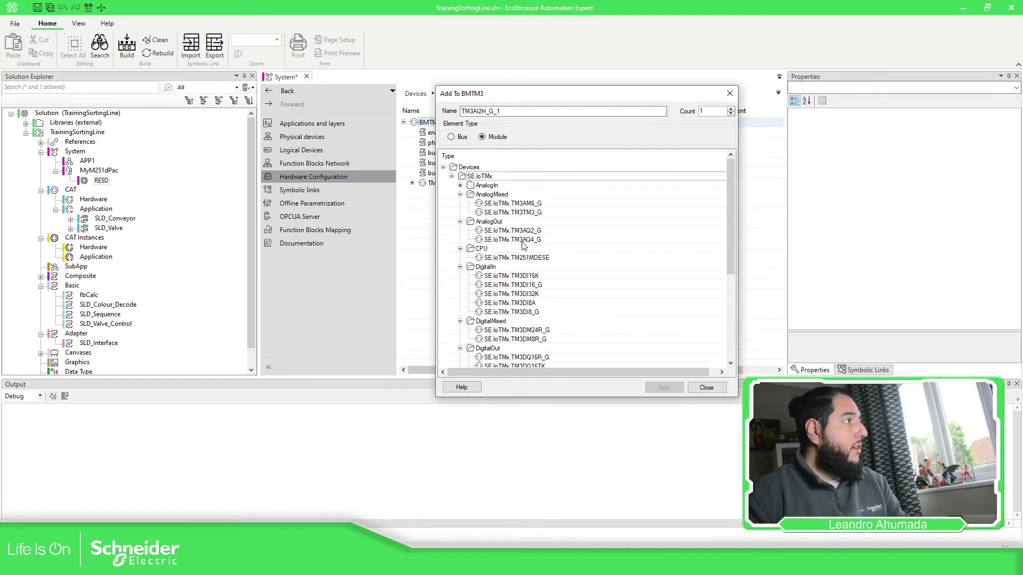
# Step: Add the TM3DI16_G digital input and TM3DQ8R_G digital output modules to the bus
pyautogui.scroll(-1, 538, 266)
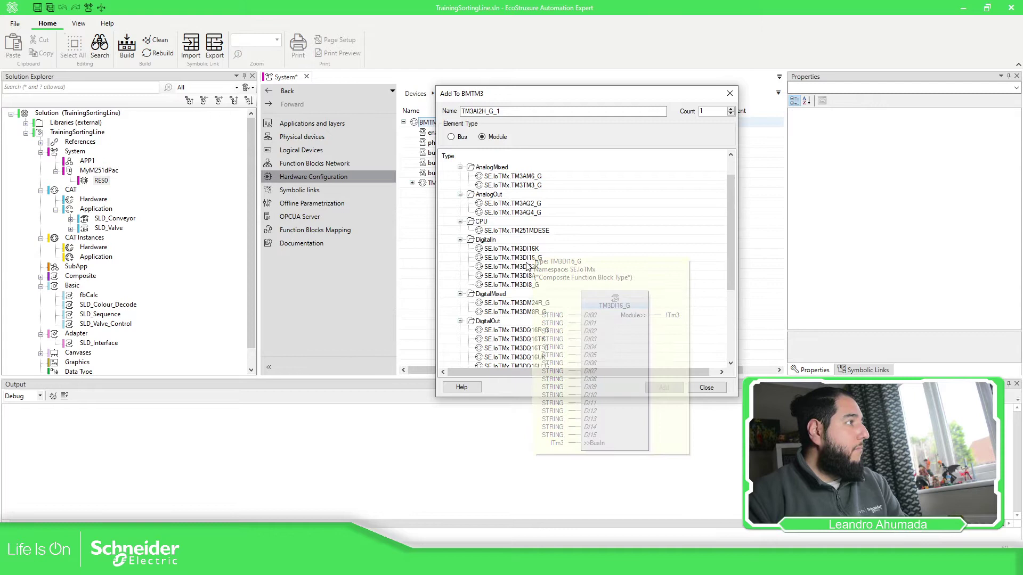
pyautogui.click(533, 258)
pyautogui.click(674, 388)
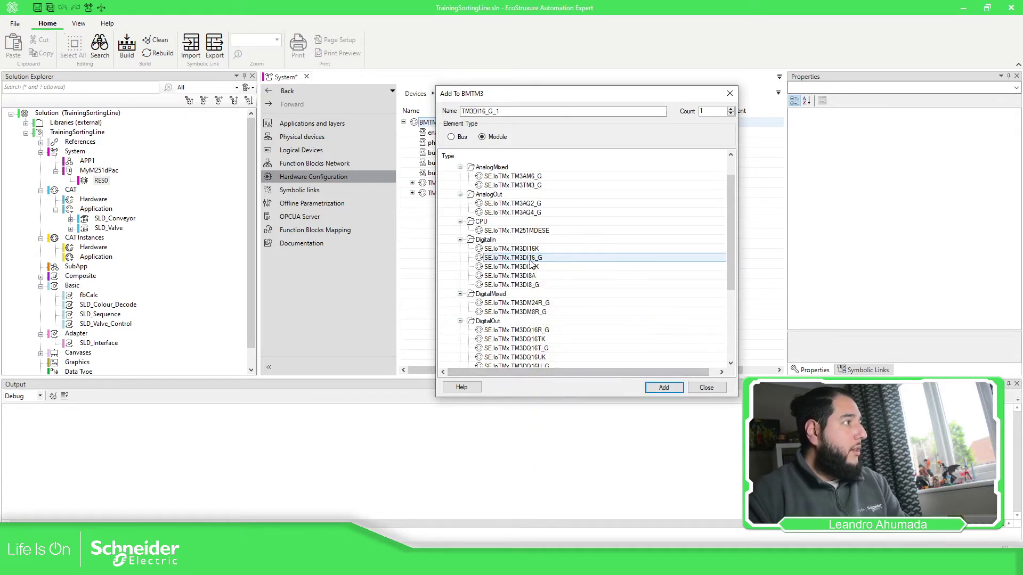
pyautogui.scroll(-3, 616, 267)
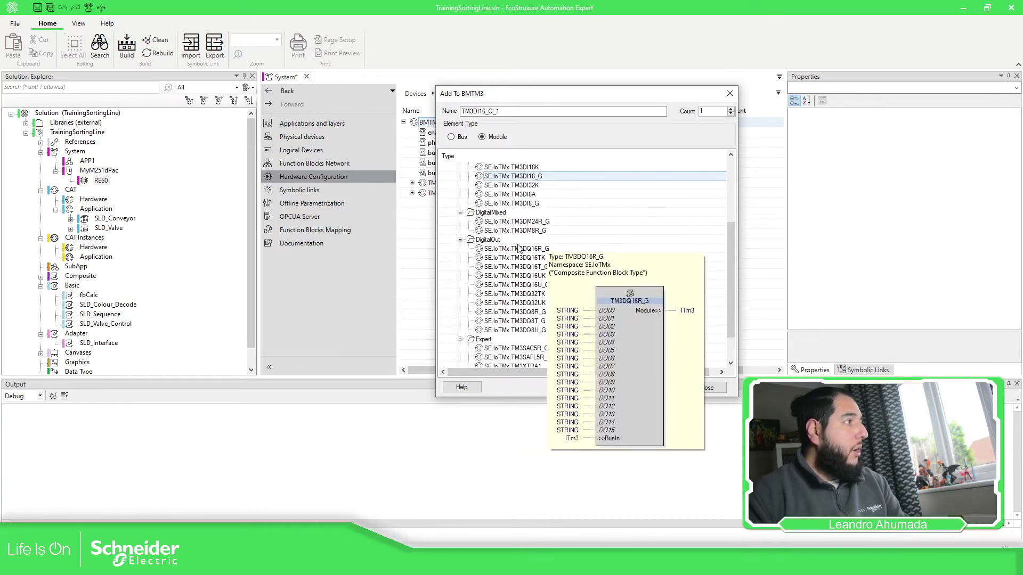
pyautogui.scroll(-1, 596, 259)
pyautogui.click(522, 285)
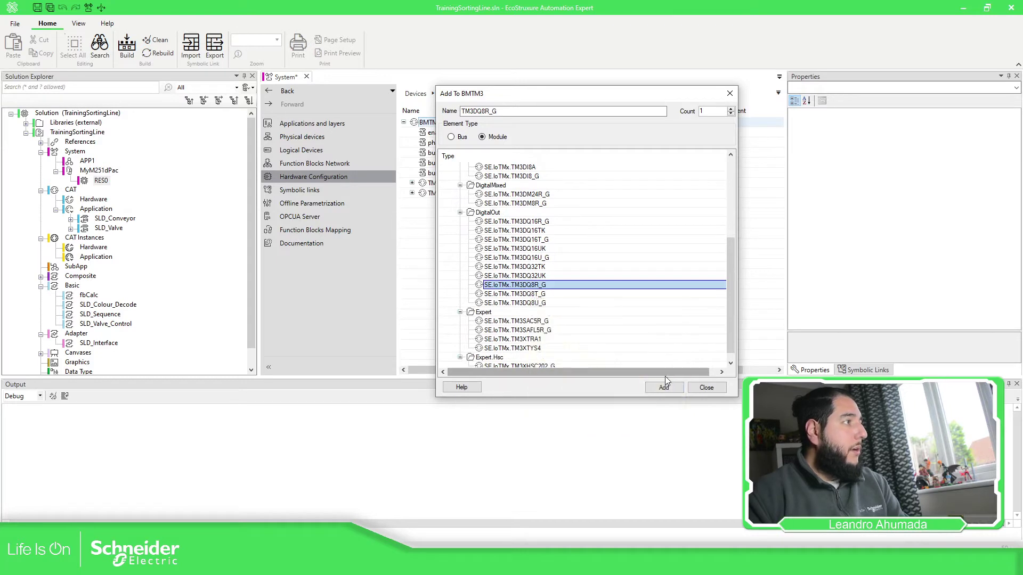
pyautogui.click(663, 388)
pyautogui.click(705, 387)
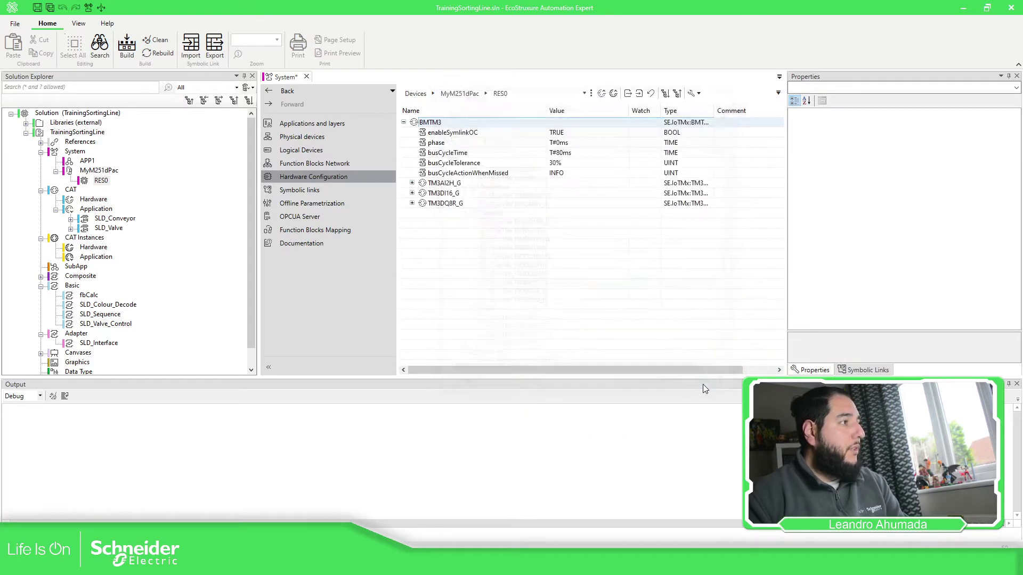
# Step: Widen the Type column and expand TM3DQ8R_G, TM3DI16_G and TM3AI2H_G to list their channels
pyautogui.click(403, 123)
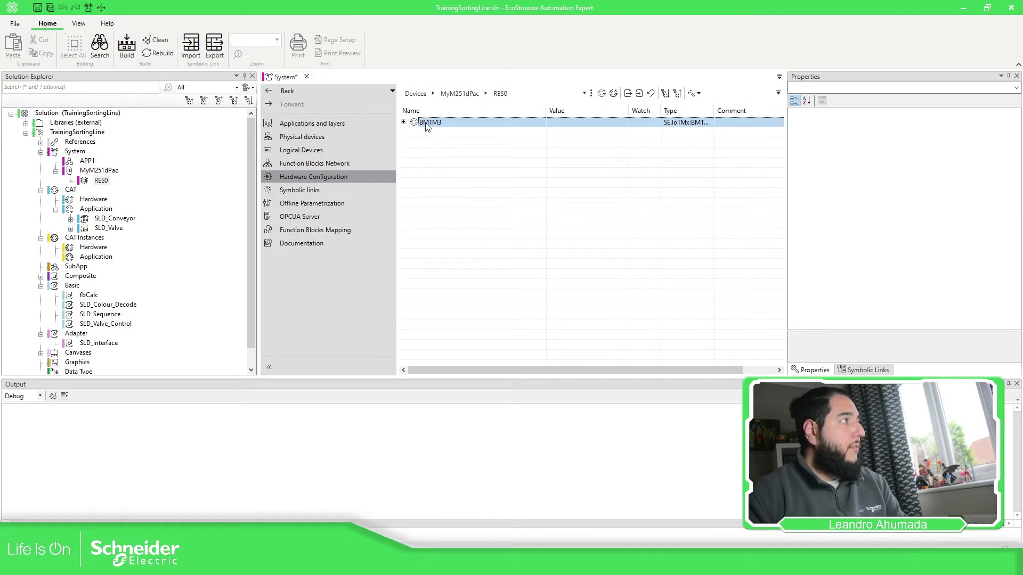
pyautogui.doubleClick(428, 124)
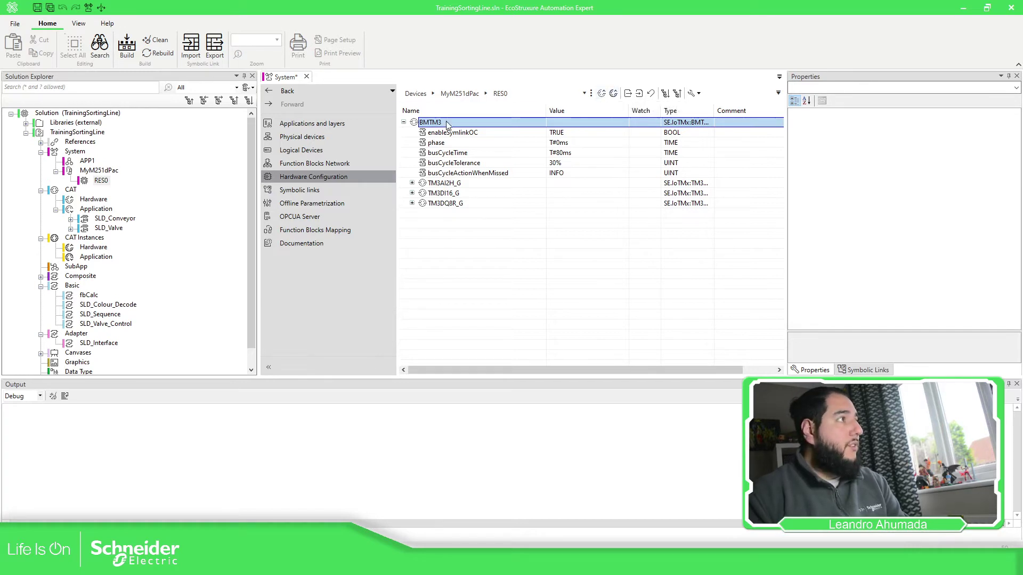
pyautogui.click(454, 186)
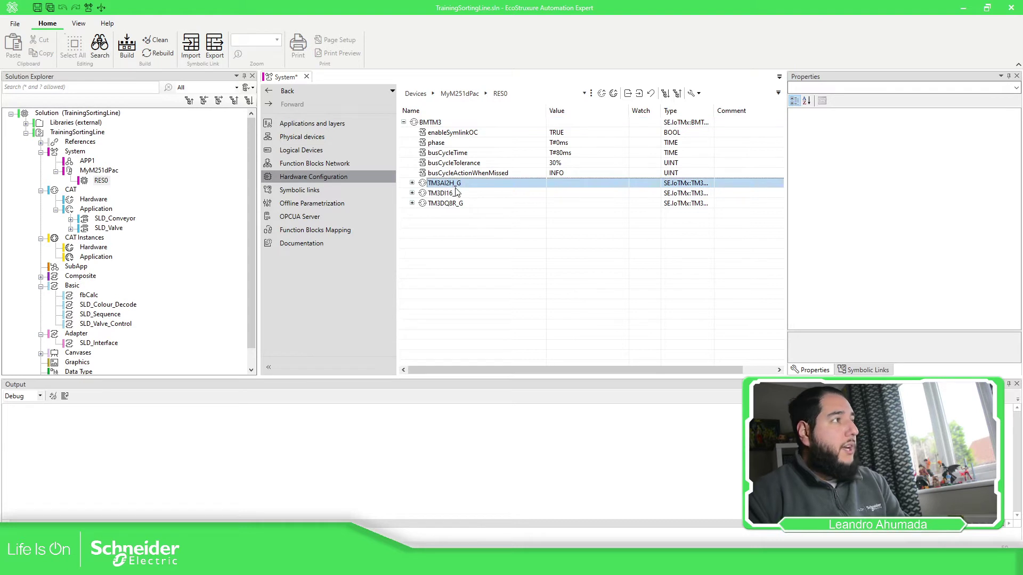
pyautogui.moveTo(718, 110); pyautogui.dragTo(761, 109)
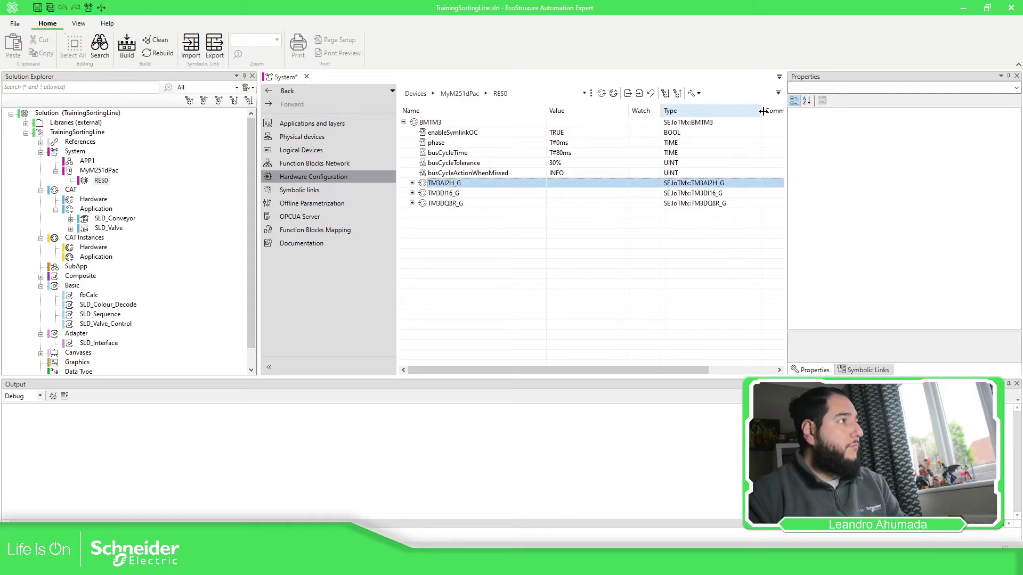
pyautogui.click(450, 194)
pyautogui.click(454, 205)
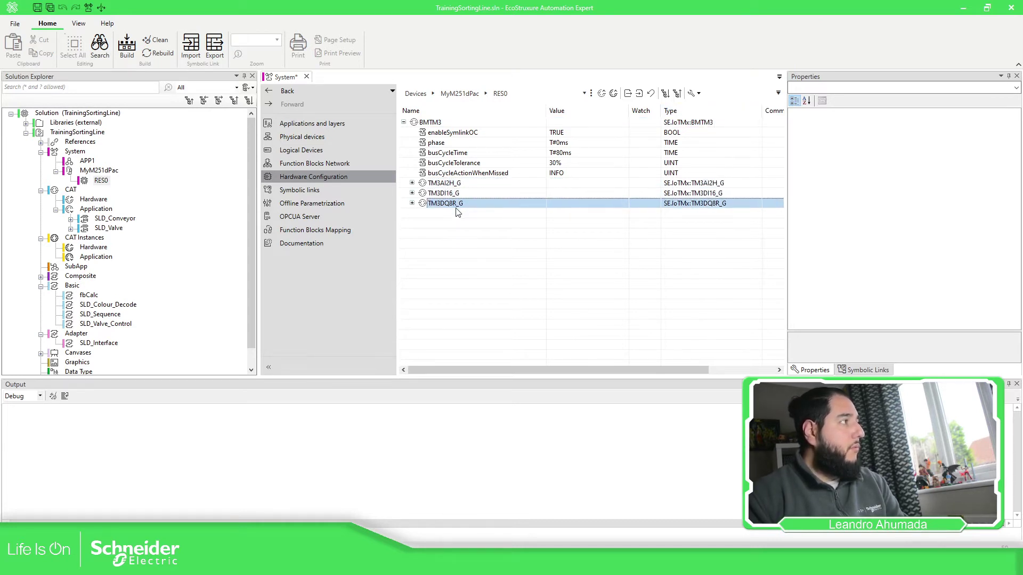
pyautogui.click(411, 203)
pyautogui.click(412, 193)
pyautogui.click(412, 183)
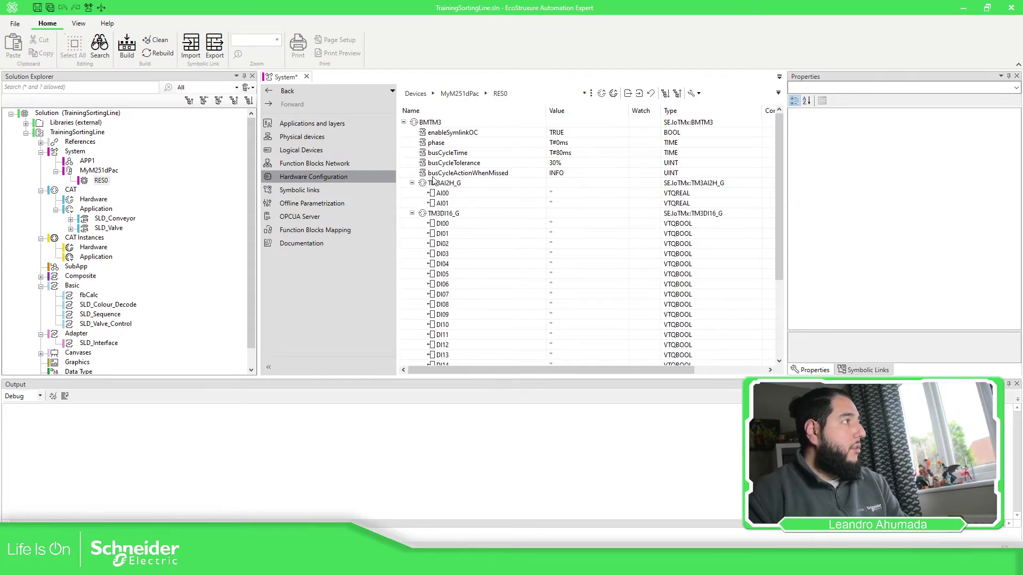
# Step: Make TM3AI2H_G an optional module and set its Channel_0 type to 0..+10V
pyautogui.rightClick(448, 184)
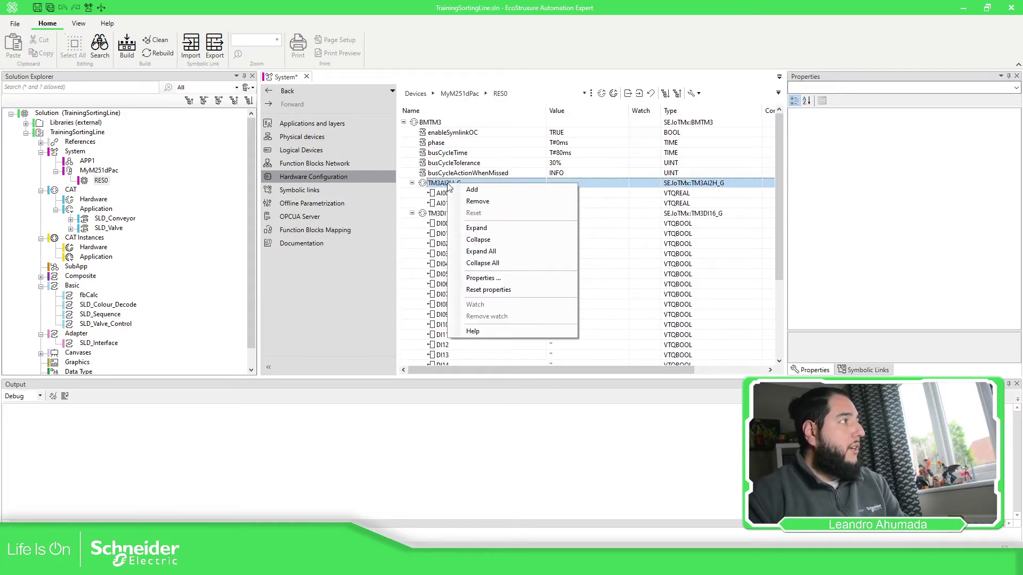
pyautogui.click(493, 279)
pyautogui.moveTo(544, 98); pyautogui.dragTo(739, 126)
pyautogui.click(709, 143)
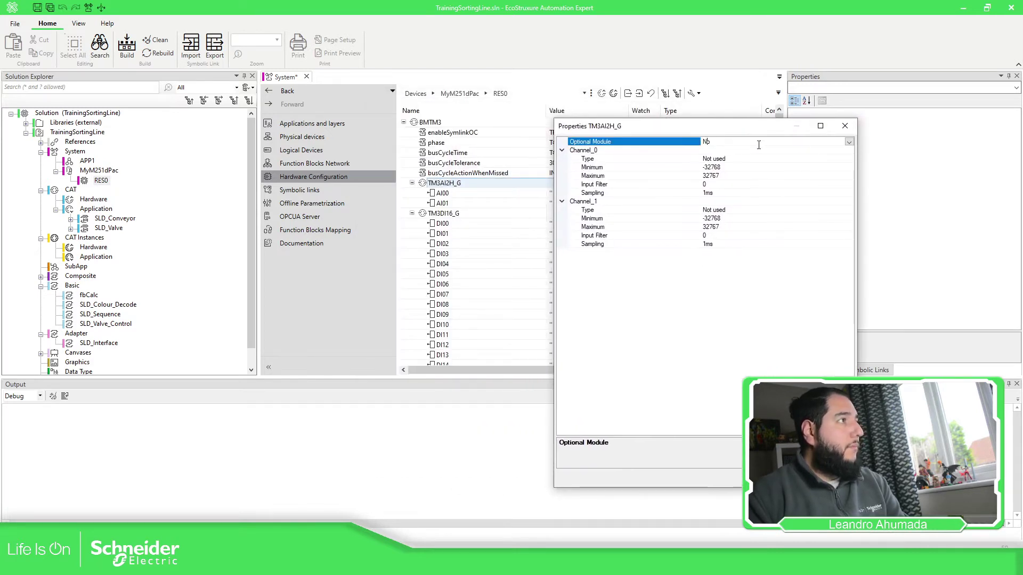
pyautogui.click(848, 141)
pyautogui.click(718, 159)
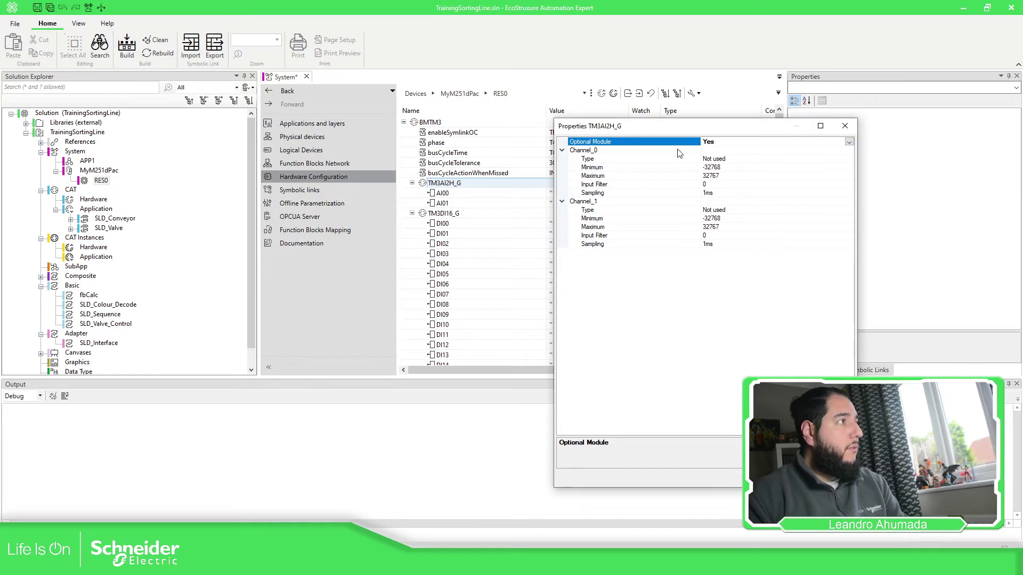
pyautogui.click(696, 151)
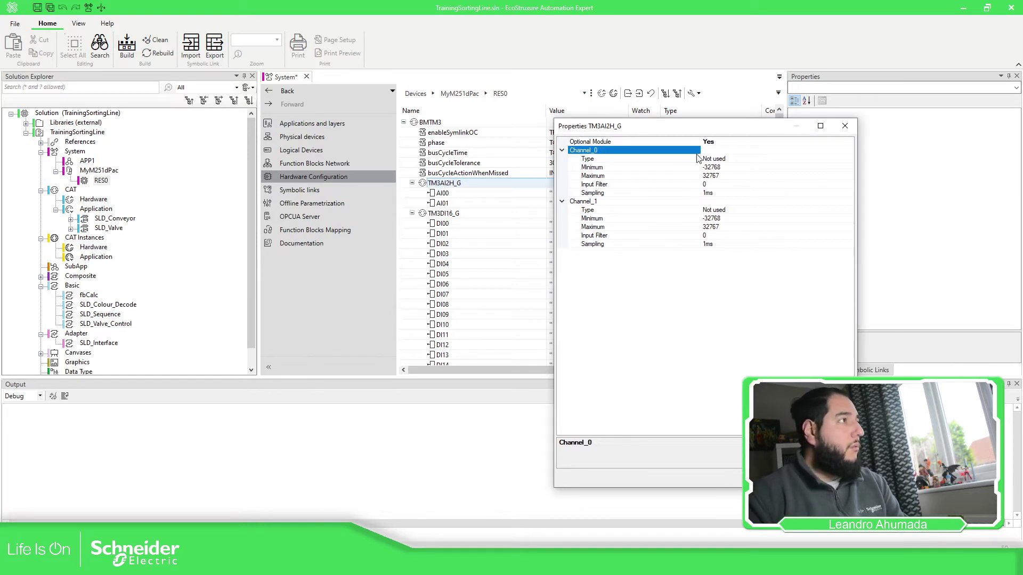
pyautogui.click(722, 160)
pyautogui.click(849, 160)
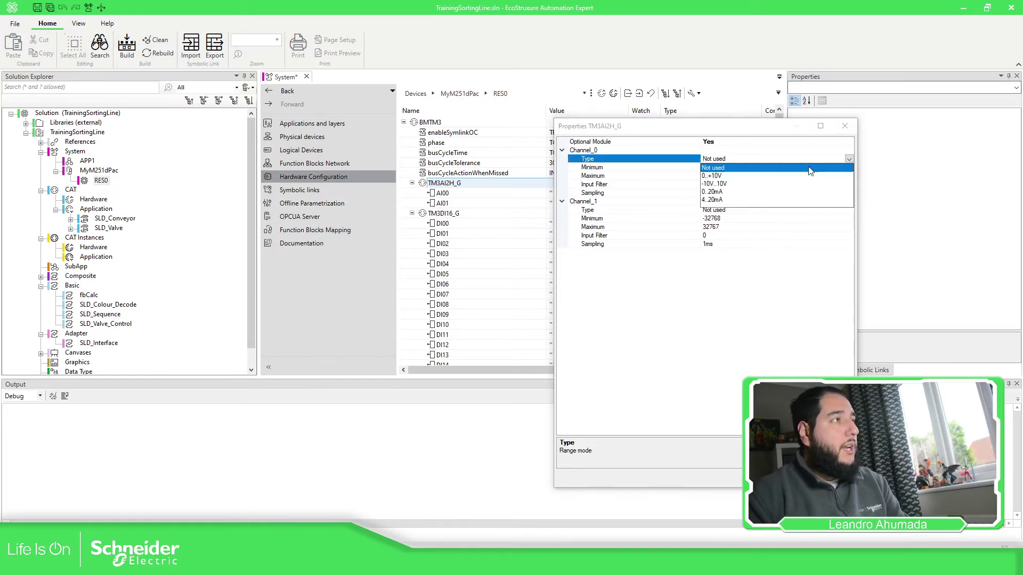
pyautogui.click(718, 177)
pyautogui.click(693, 175)
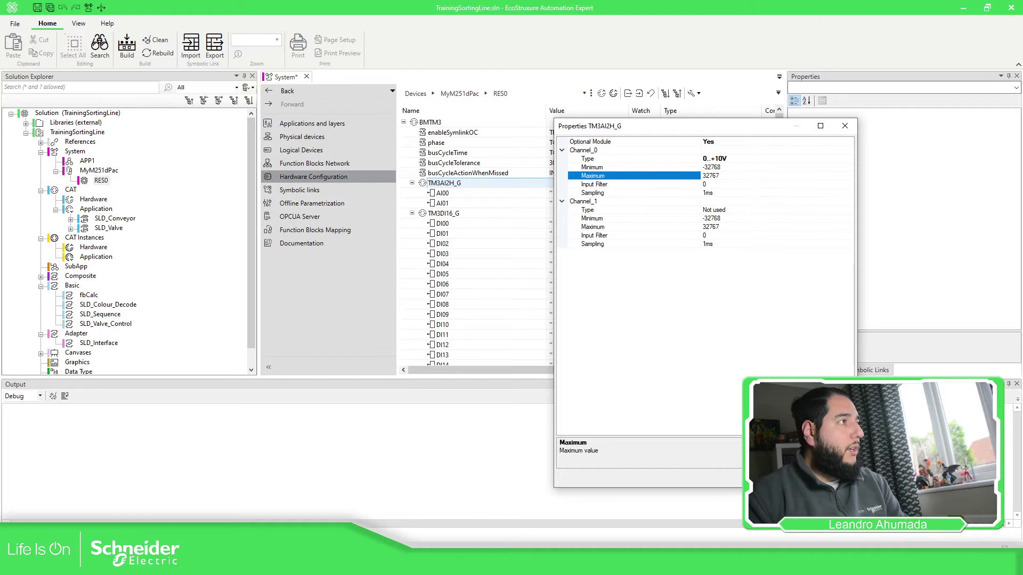
pyautogui.press('Escape')
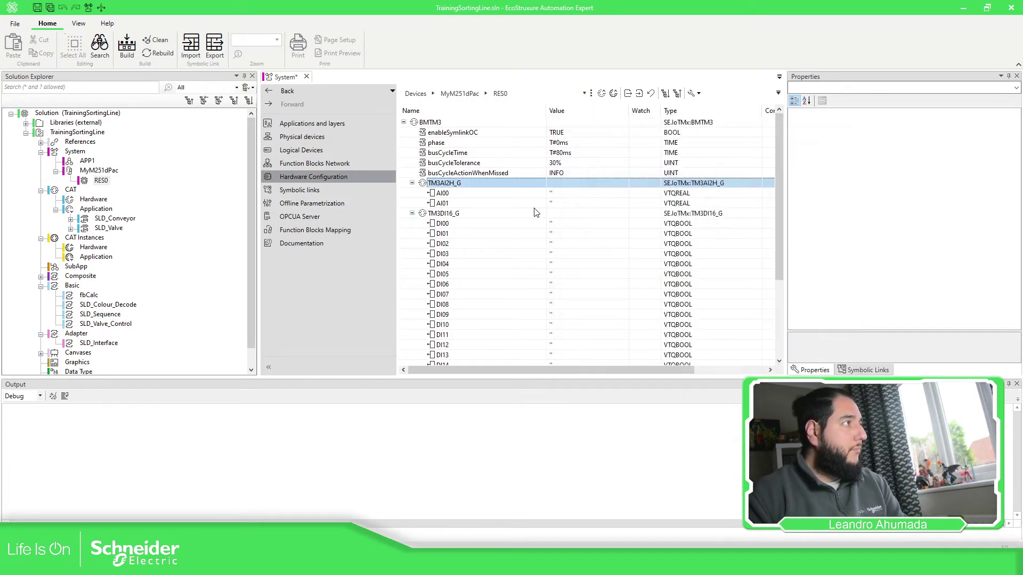
# Step: Set TM3DI16_G's Optional Module to Yes, leaving Channel_0 Latch at No
pyautogui.rightClick(454, 218)
pyautogui.click(491, 315)
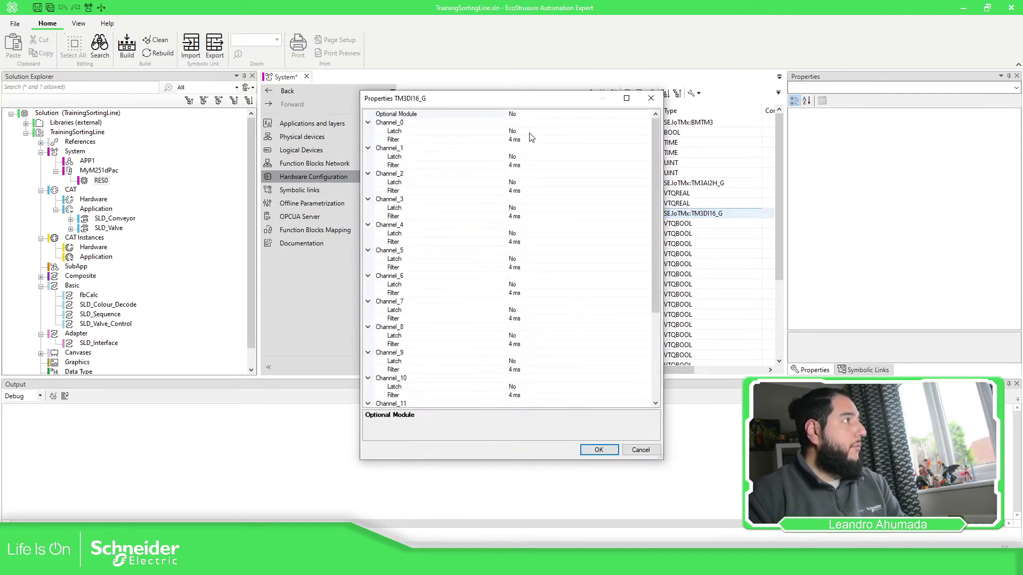
pyautogui.click(529, 131)
pyautogui.click(646, 131)
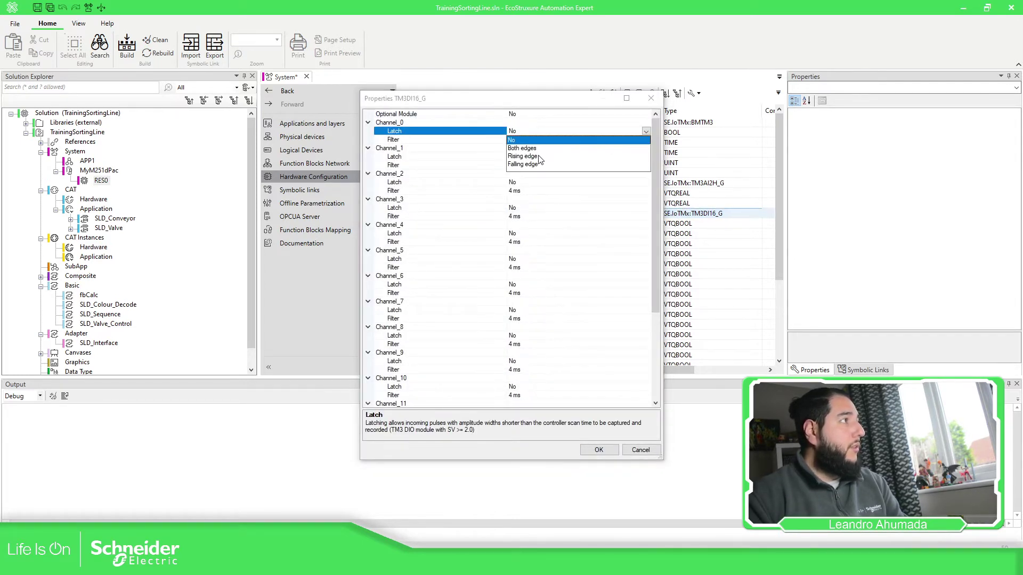
pyautogui.click(499, 135)
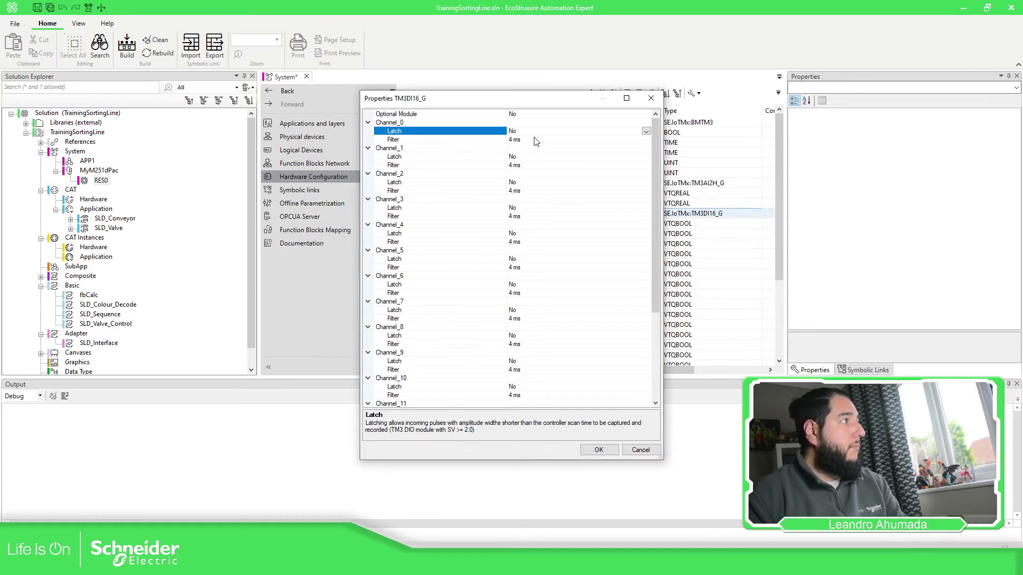
pyautogui.click(534, 139)
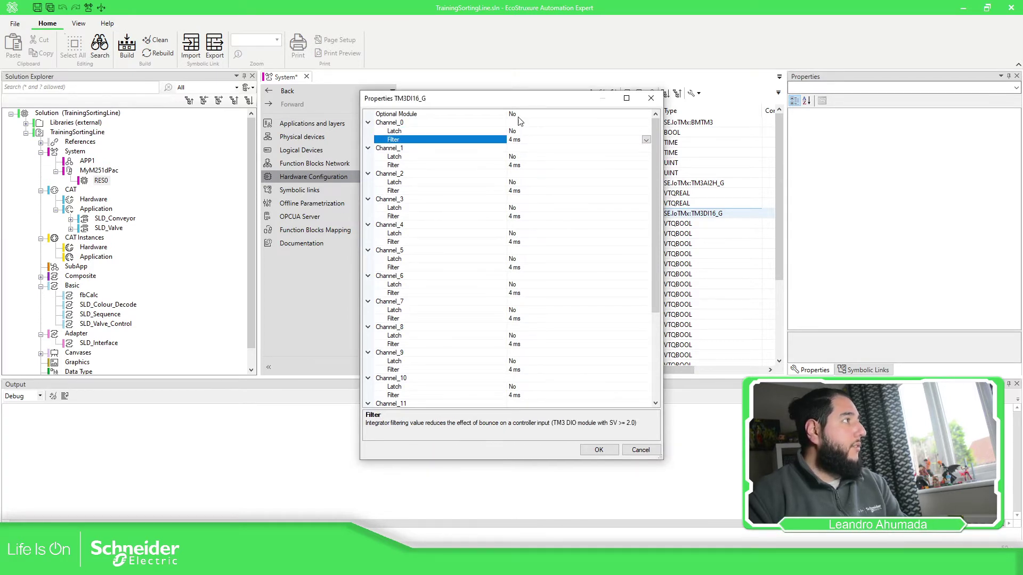
pyautogui.click(585, 114)
pyautogui.click(645, 114)
pyautogui.click(522, 134)
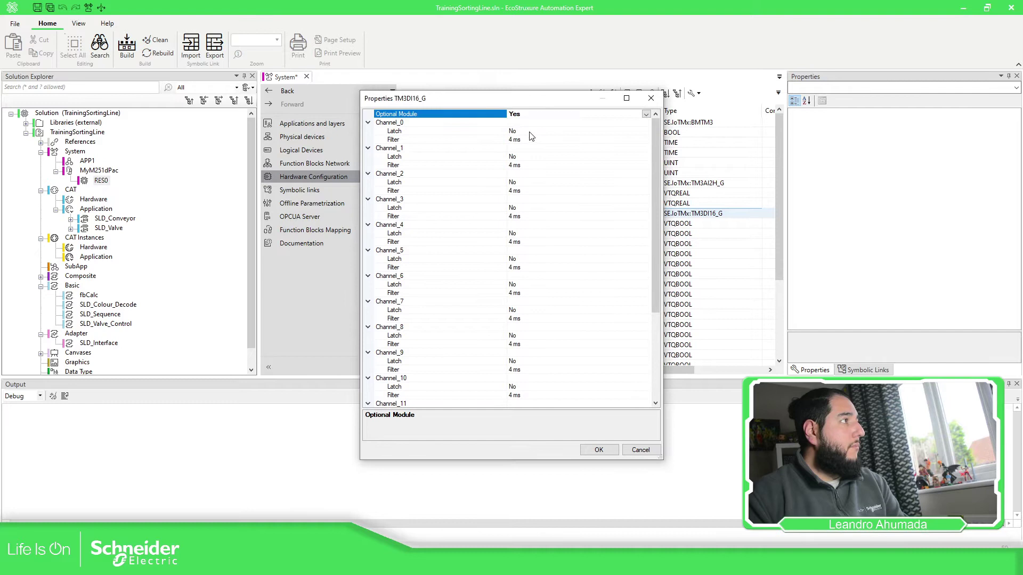
pyautogui.click(599, 450)
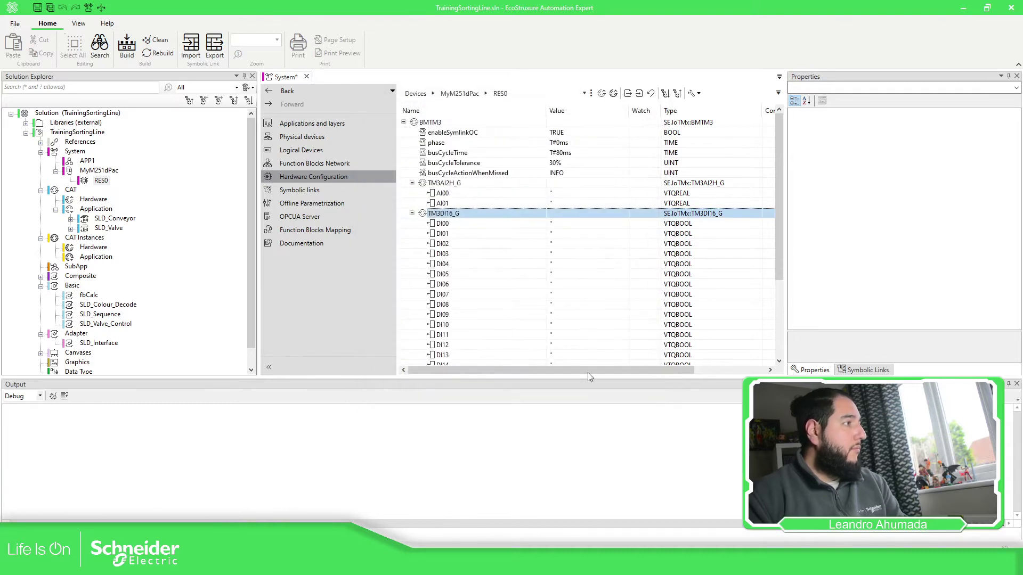
# Step: Set TM3DQ8R_G's Optional Module to Yes
pyautogui.click(411, 214)
pyautogui.click(527, 224)
pyautogui.rightClick(586, 223)
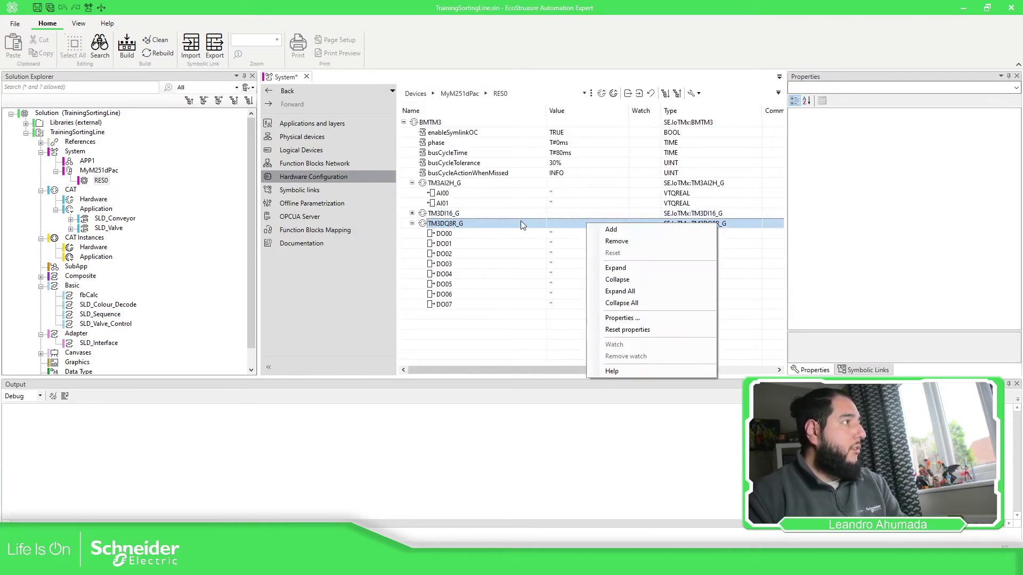
pyautogui.click(622, 318)
pyautogui.click(517, 114)
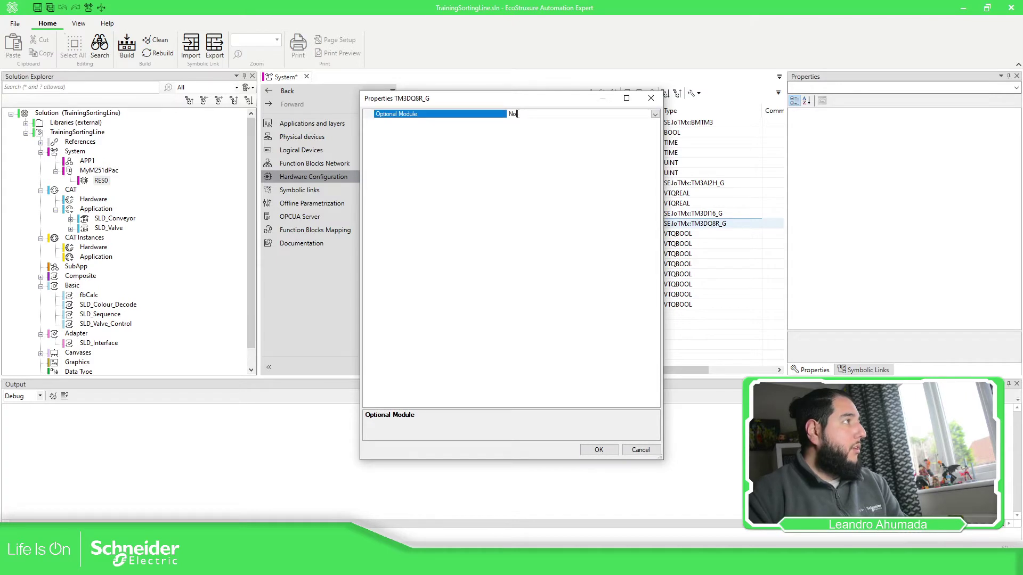
pyautogui.click(655, 114)
pyautogui.click(550, 136)
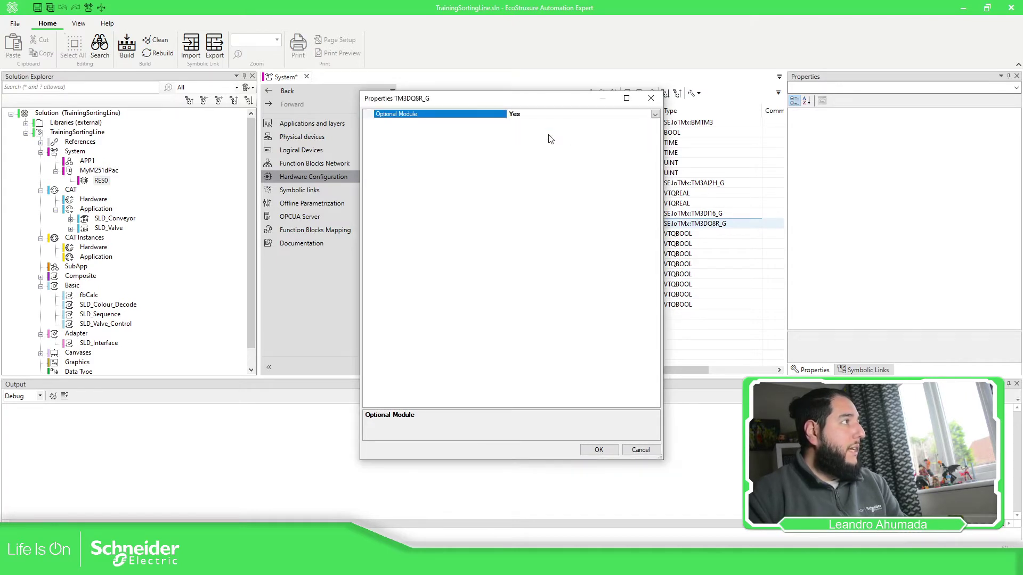
pyautogui.click(598, 450)
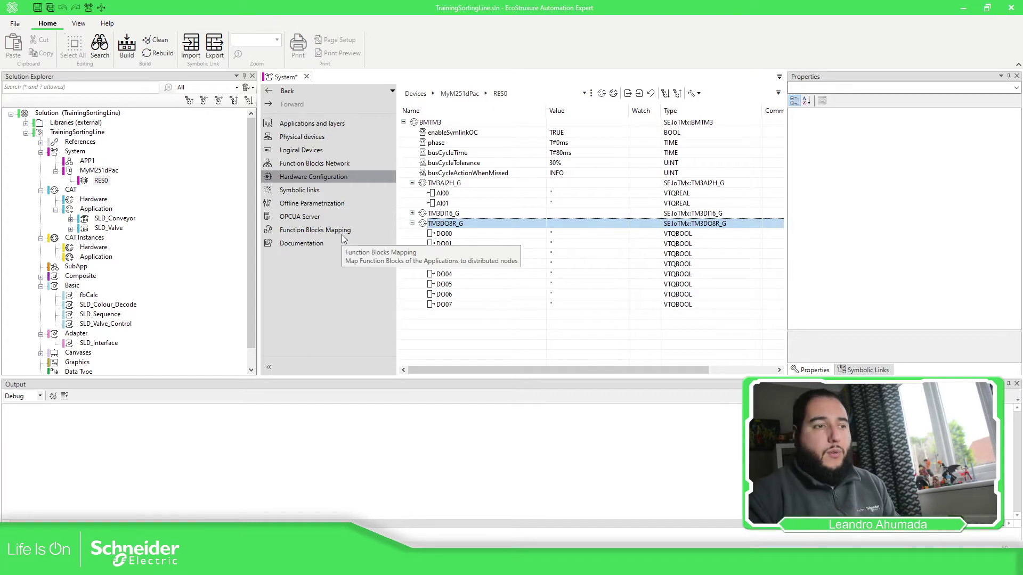
pyautogui.click(503, 345)
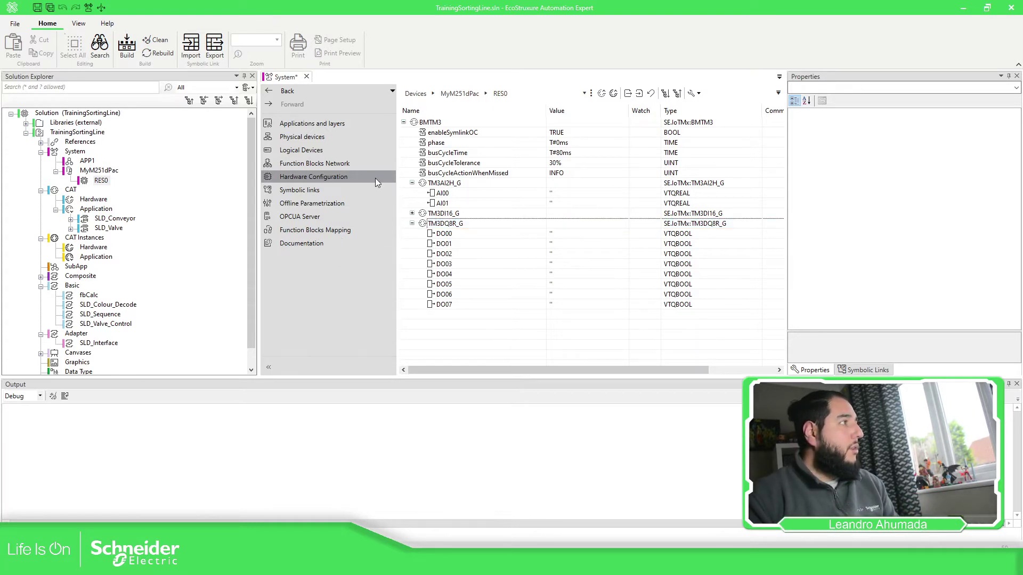
# Step: Go back through MyM251dPac's hardware configuration to the Physical devices page showing MyPLC and the catalog
pyautogui.click(304, 149)
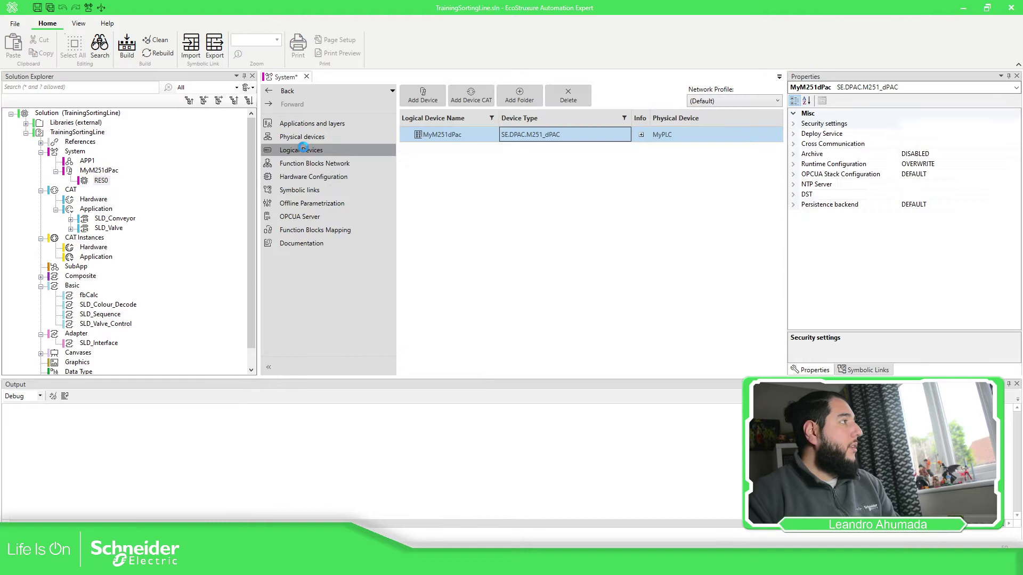
pyautogui.rightClick(478, 138)
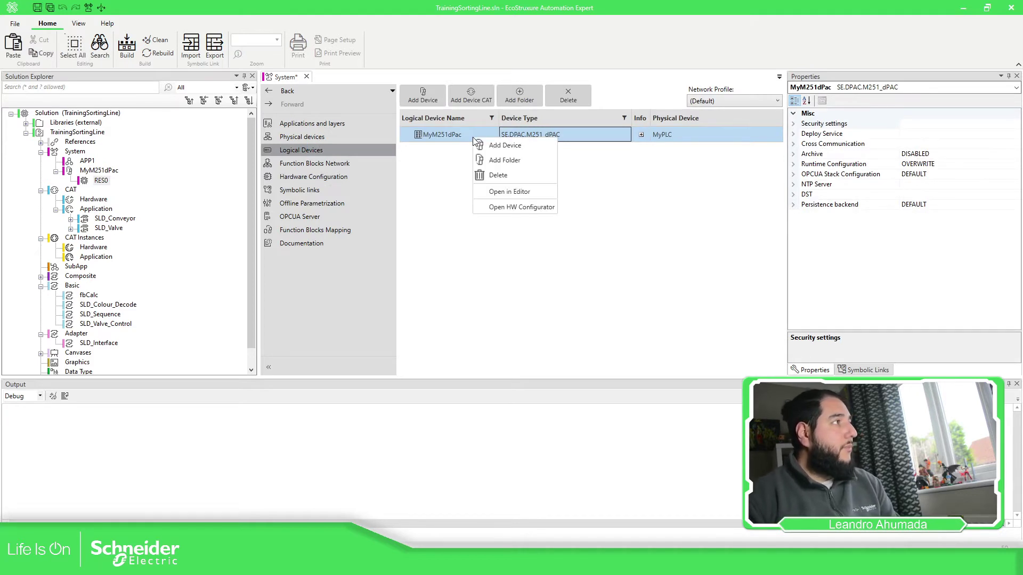
pyautogui.click(523, 206)
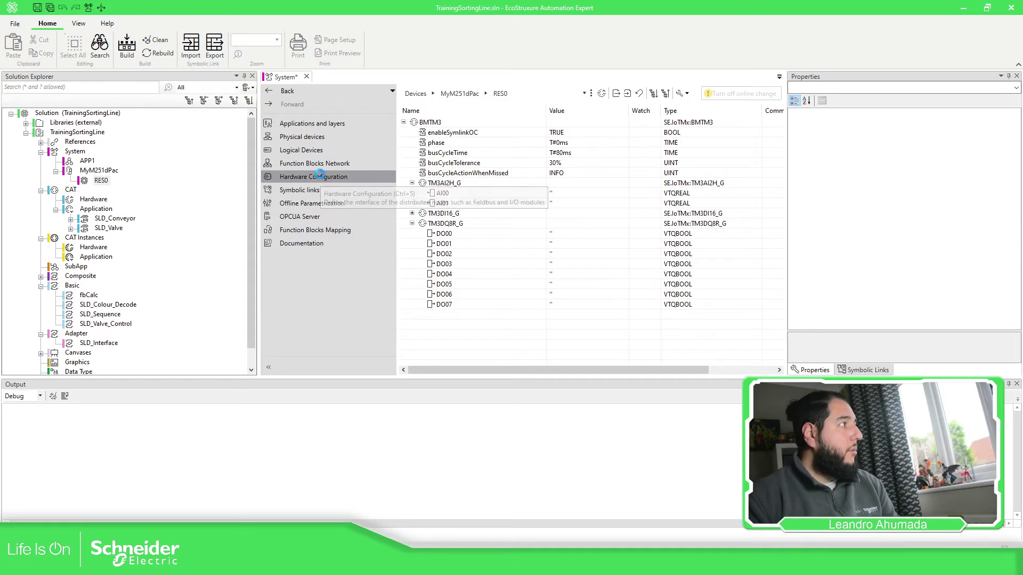
pyautogui.click(301, 139)
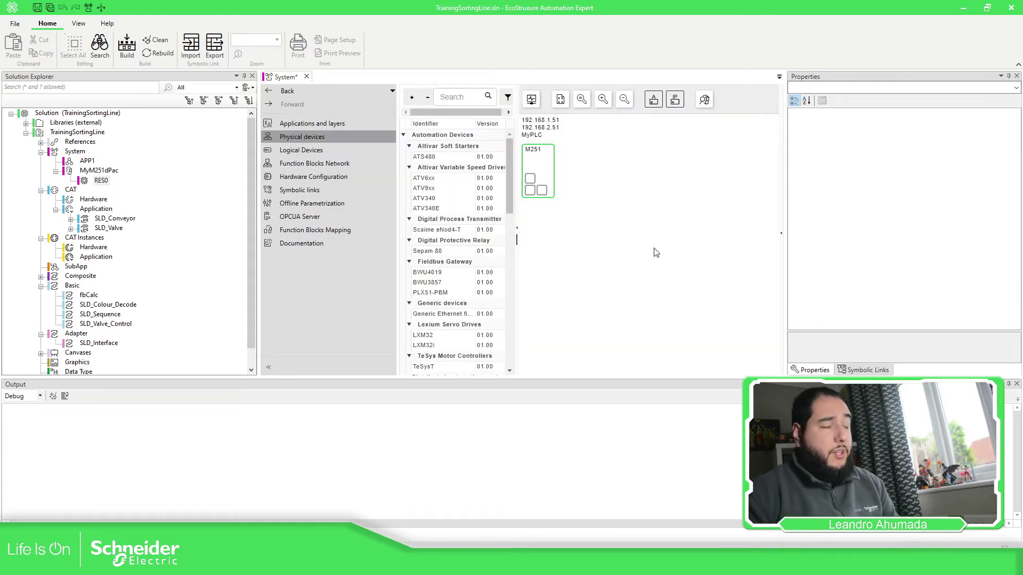
# Step: Drag two M251 dPAC devices from the Modicon catalog onto the network, creating M251dPAC_1 and M251dPAC_2
pyautogui.scroll(-10, 453, 277)
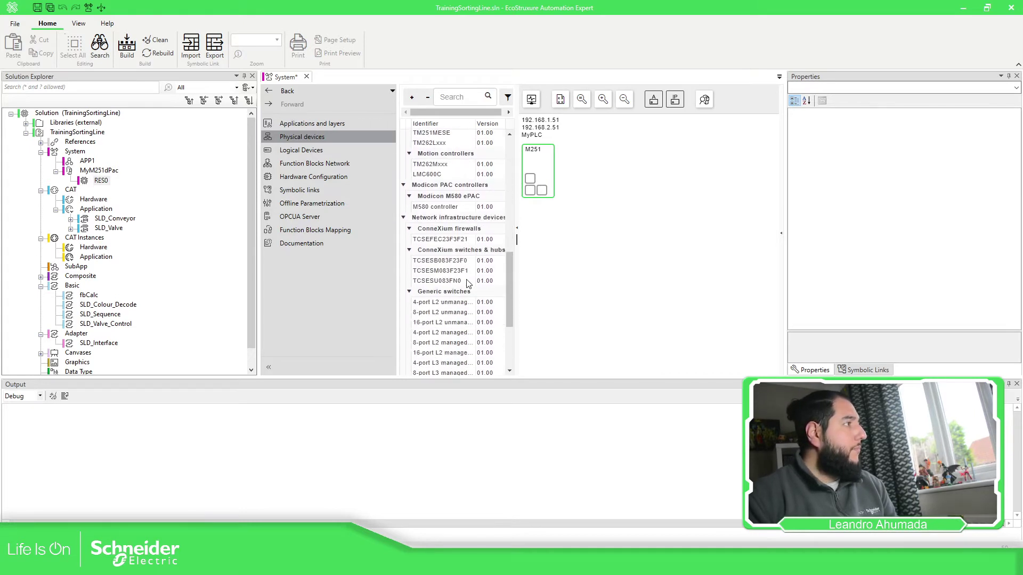
pyautogui.scroll(5, 458, 259)
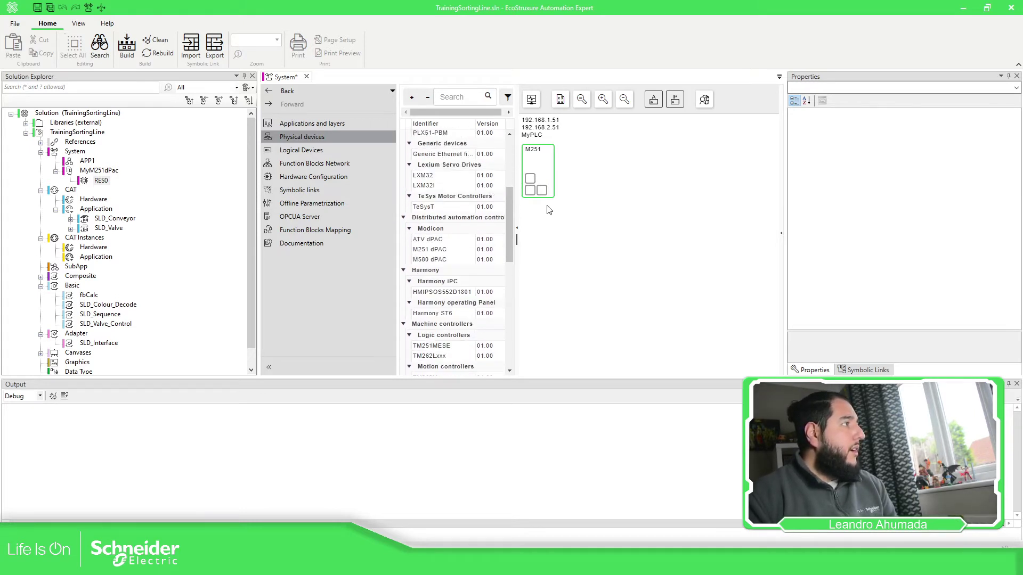
pyautogui.moveTo(427, 249); pyautogui.dragTo(619, 218)
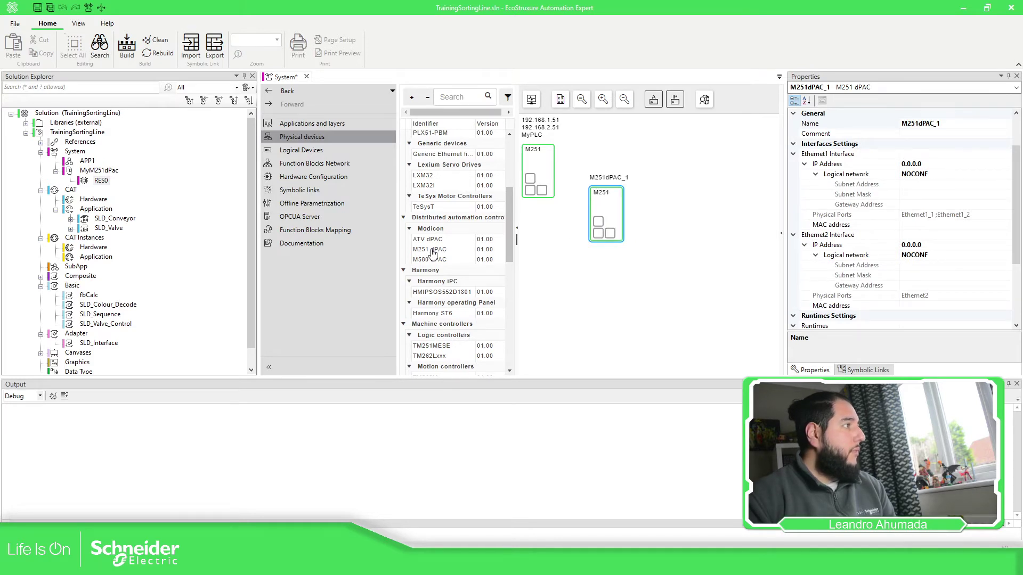
pyautogui.moveTo(432, 254); pyautogui.dragTo(678, 202)
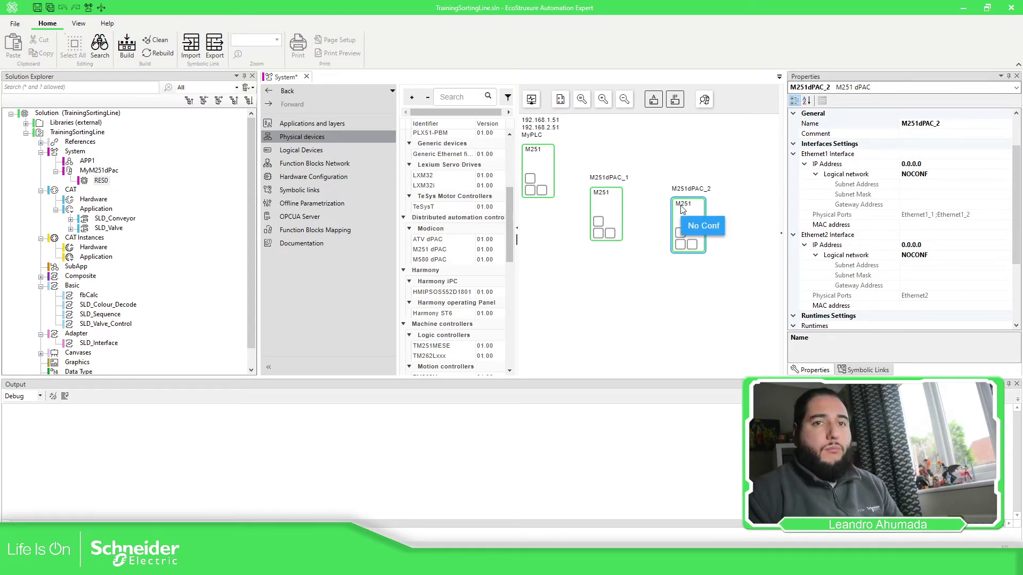
# Step: Create the logical device OtherPLC with type SE.DPAC:M251_dPAC
pyautogui.click(299, 150)
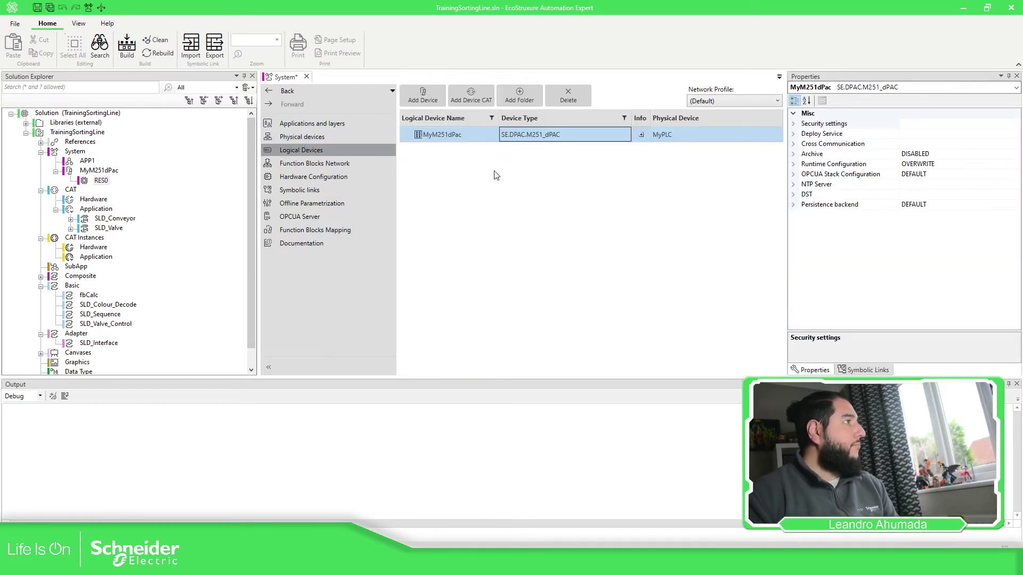
pyautogui.click(421, 97)
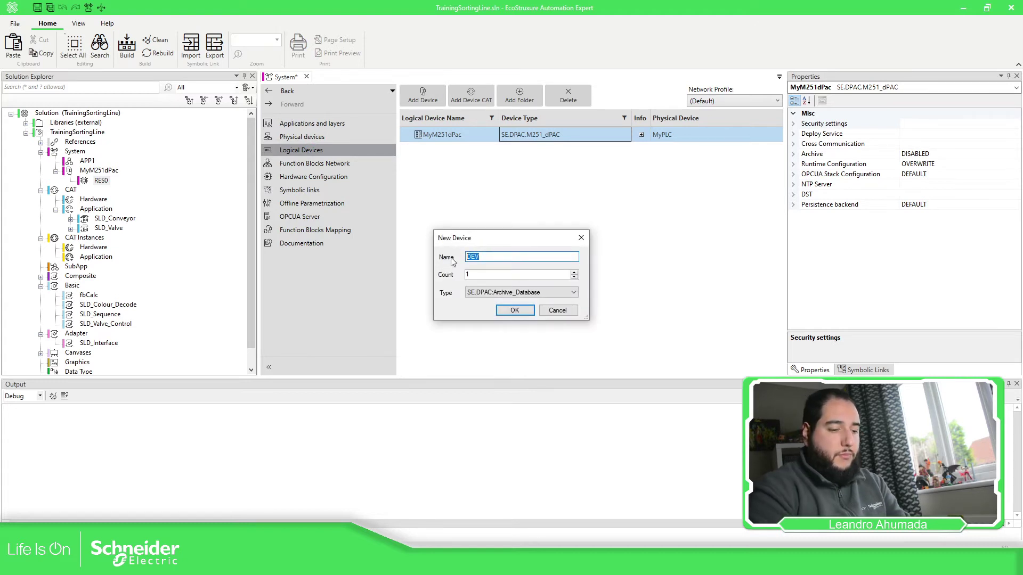
pyautogui.write('OtherPLC')
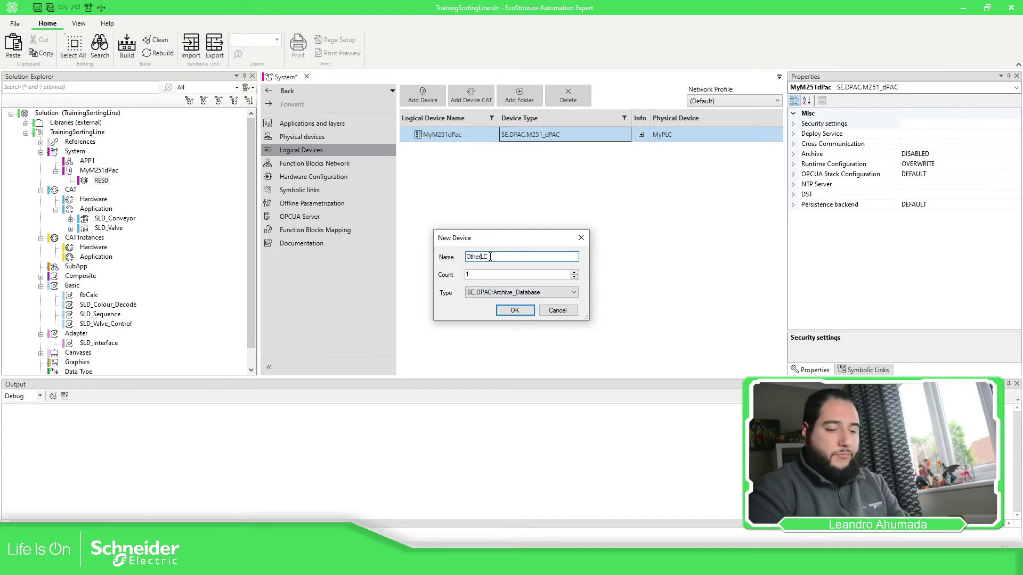
pyautogui.click(527, 294)
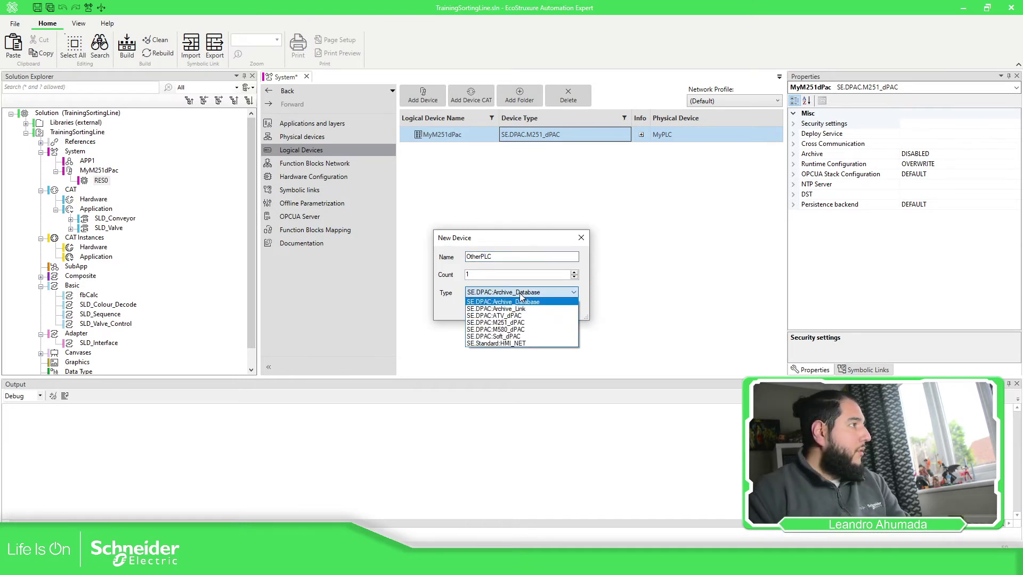
pyautogui.click(524, 323)
pyautogui.click(523, 313)
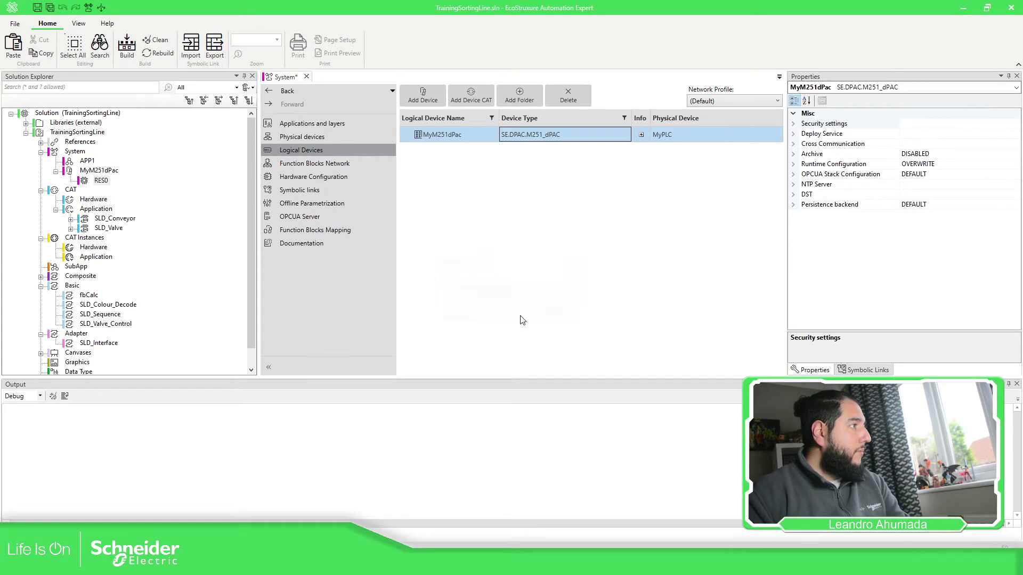
# Step: Create a second M251 dPAC logical device named AnotherPLC
pyautogui.click(421, 96)
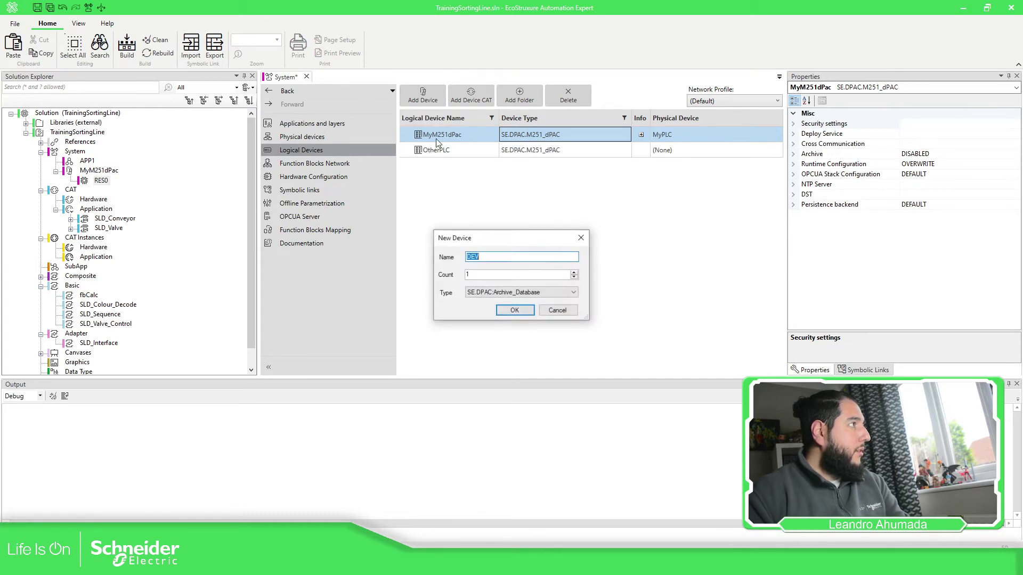
pyautogui.write('ANother')
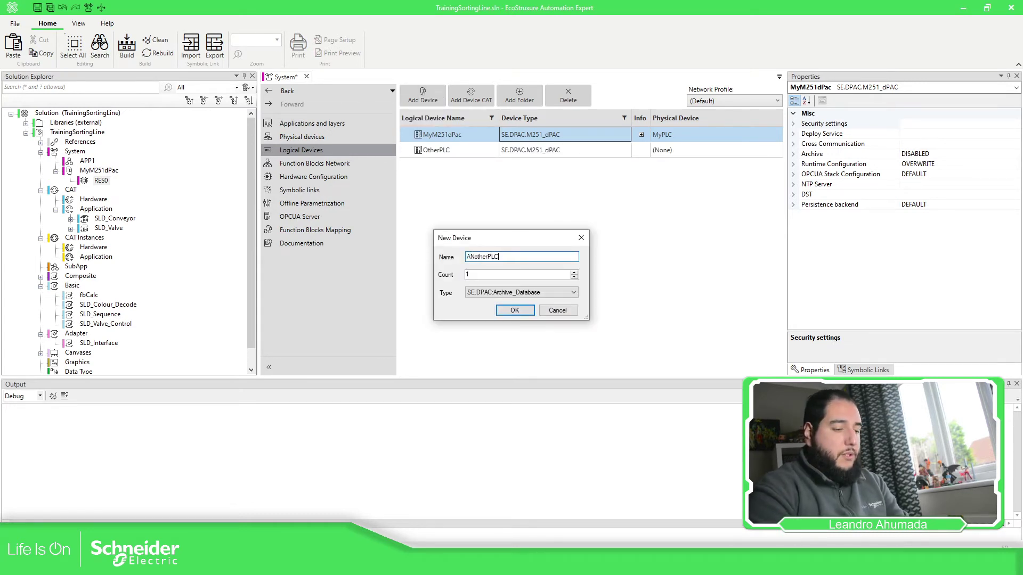
pyautogui.write('PLC')
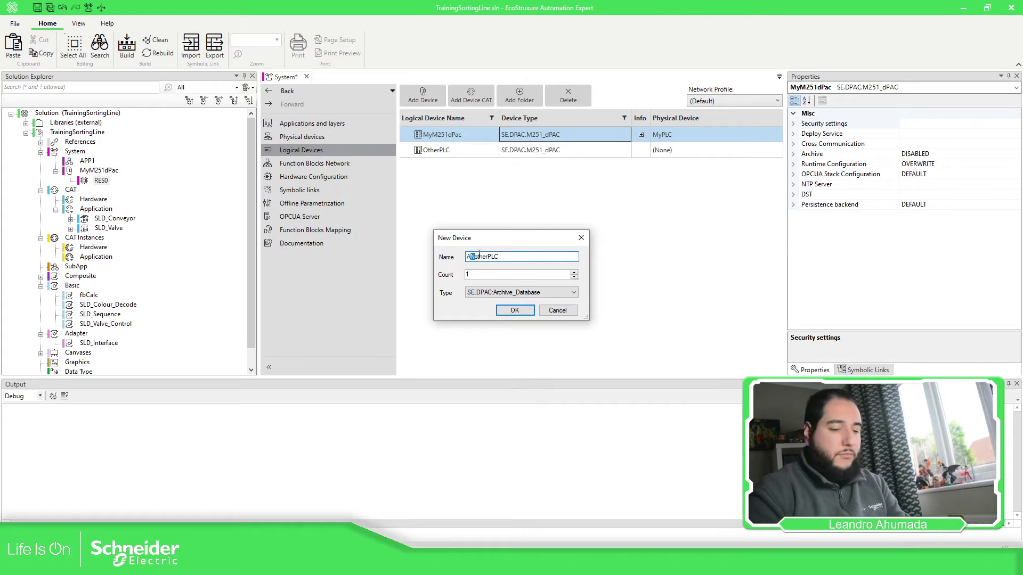
pyautogui.write('n')
pyautogui.click(554, 293)
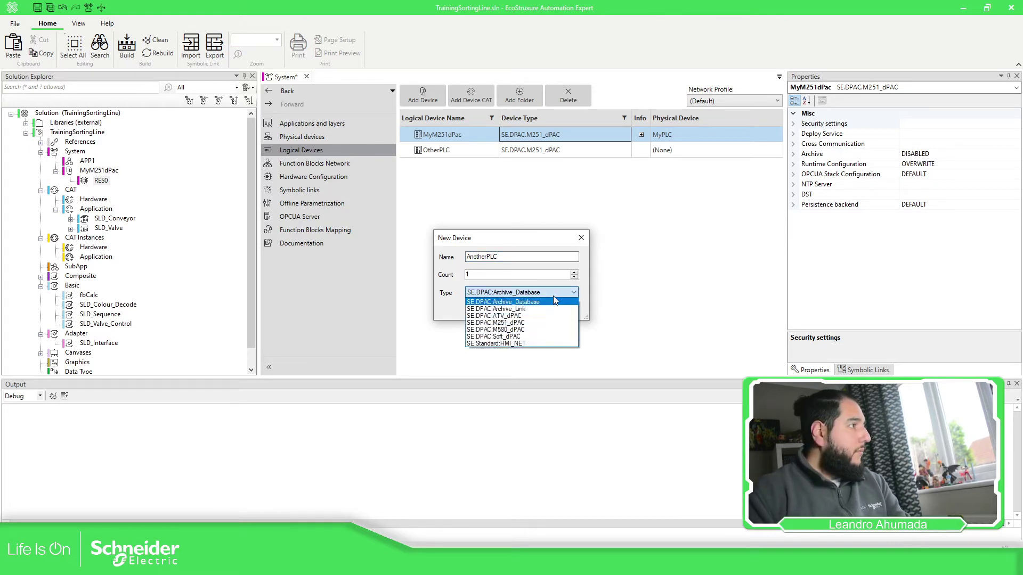
pyautogui.click(500, 323)
pyautogui.click(522, 314)
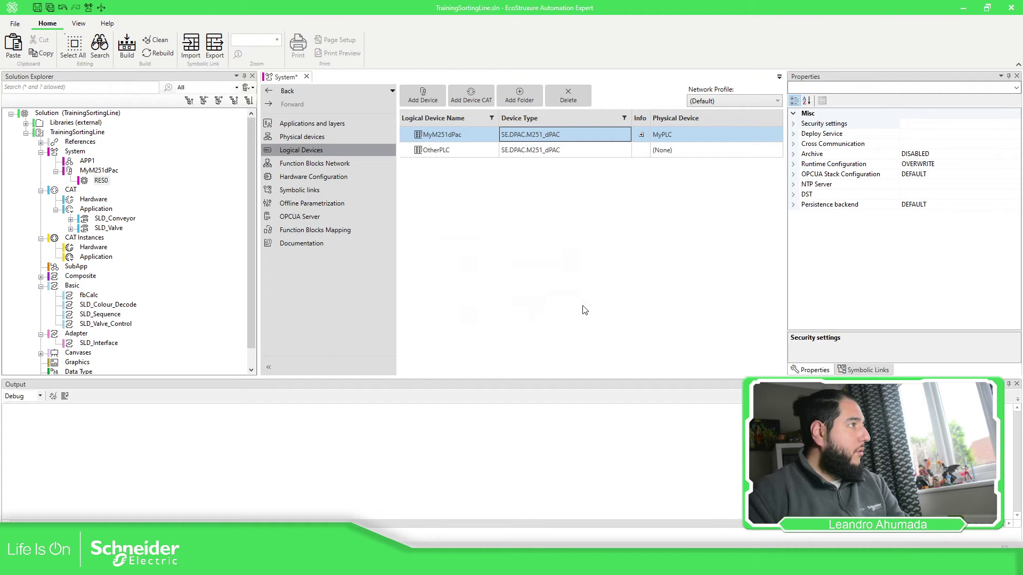
# Step: Map AnotherPLC to physical device M251dPAC_1 and OtherPLC to M251dPAC_2
pyautogui.click(709, 154)
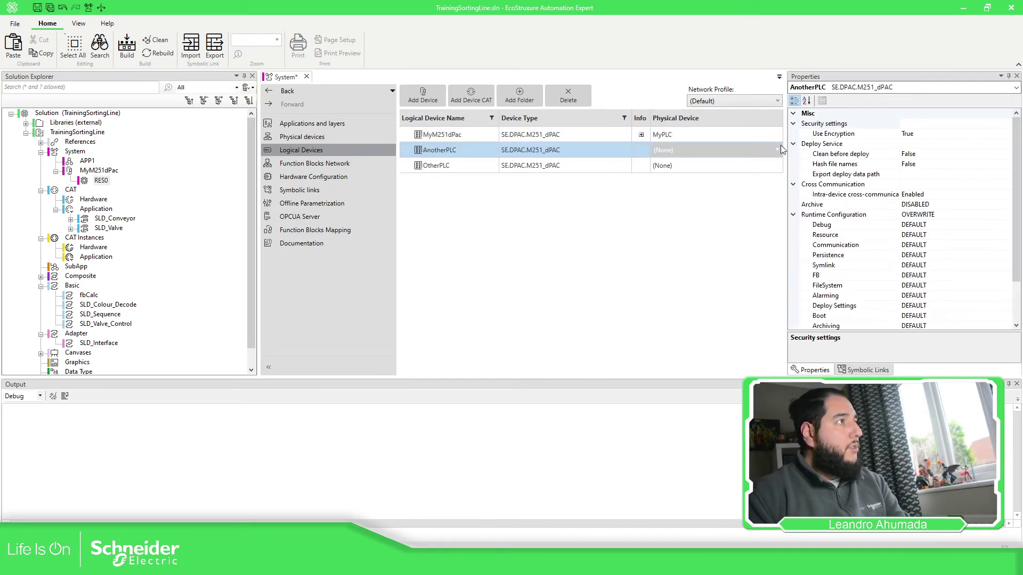
pyautogui.click(777, 150)
pyautogui.click(756, 165)
pyautogui.click(757, 167)
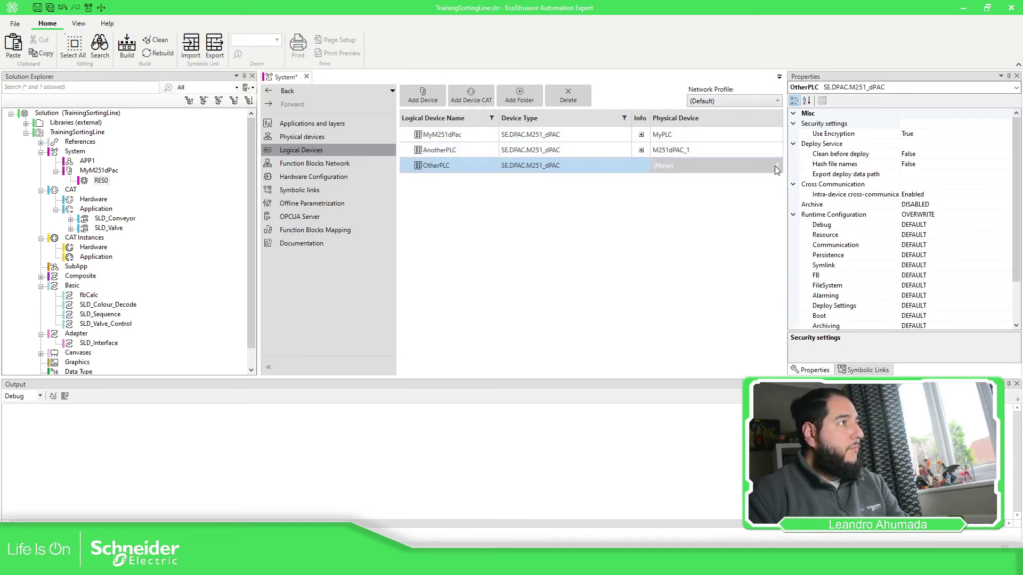
pyautogui.click(776, 165)
pyautogui.click(695, 191)
pyautogui.click(685, 218)
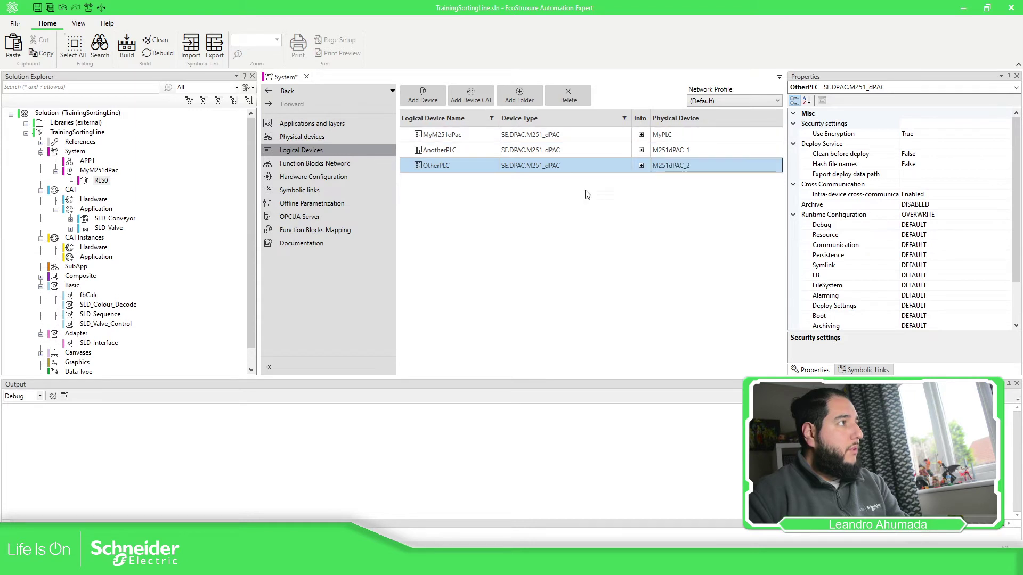
# Step: Open AnotherPLC's hardware configuration
pyautogui.rightClick(463, 151)
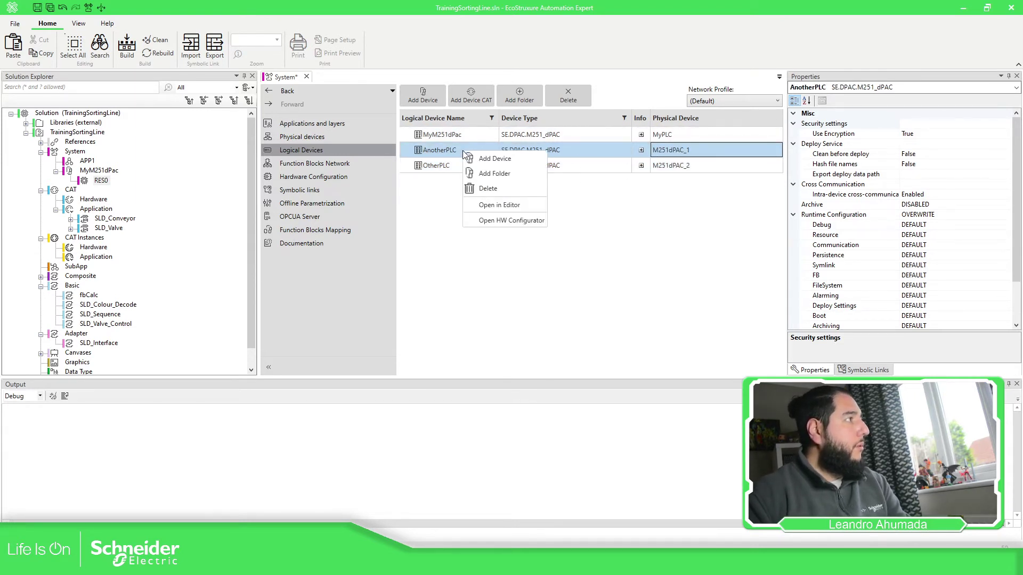
pyautogui.click(506, 221)
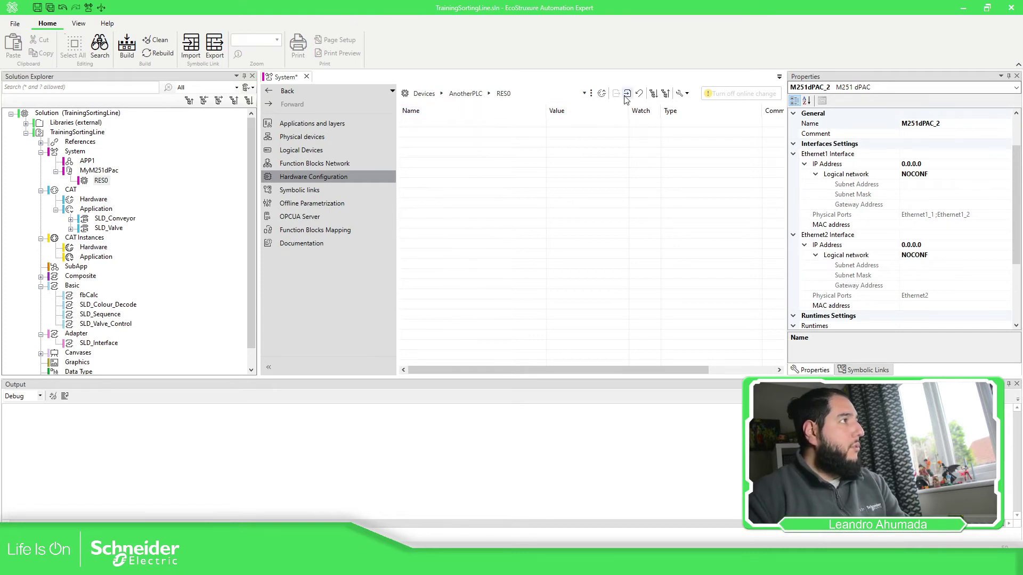
pyautogui.rightClick(495, 126)
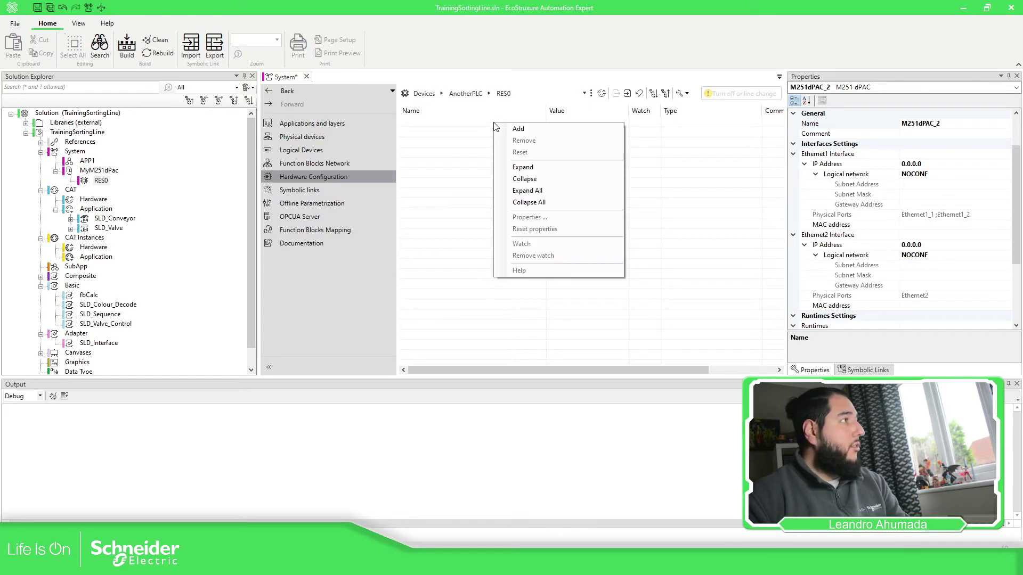
pyautogui.click(460, 156)
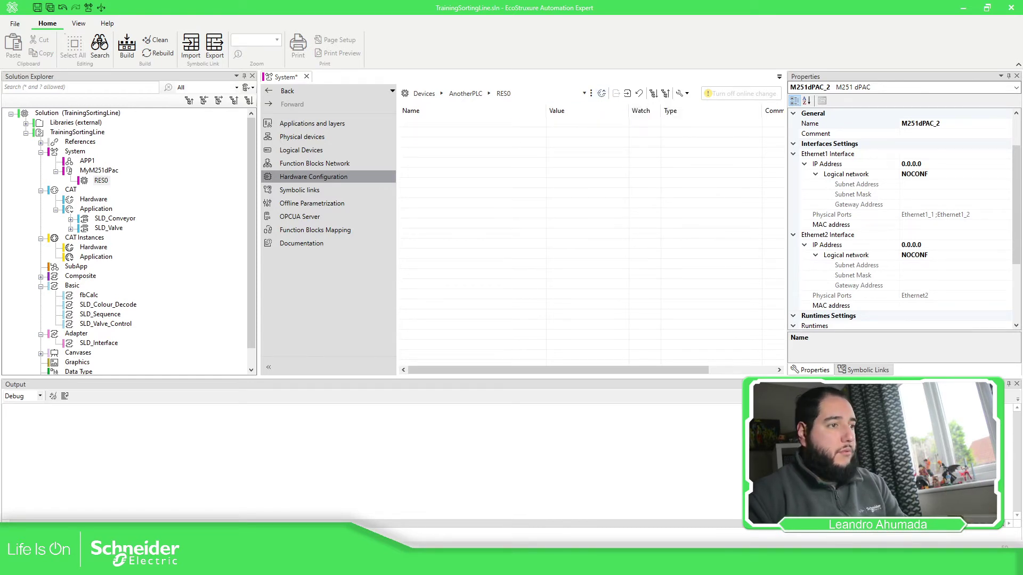
# Step: Add an SE.IoTMx.BMTM3 bus to AnotherPLC's RES0, then return to the devices list and expand OtherPLC
pyautogui.click(590, 93)
pyautogui.click(526, 128)
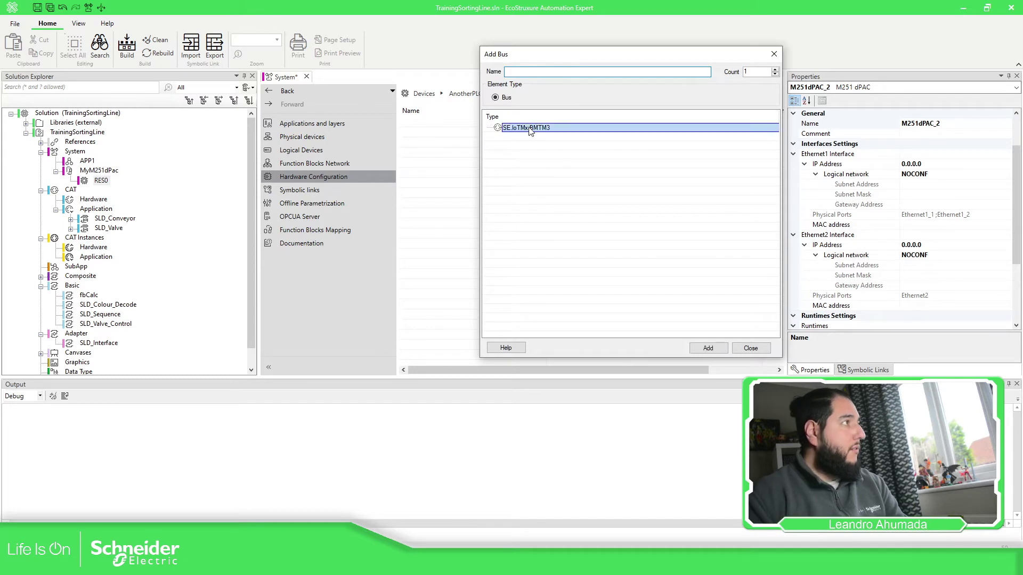
pyautogui.click(708, 348)
pyautogui.click(750, 348)
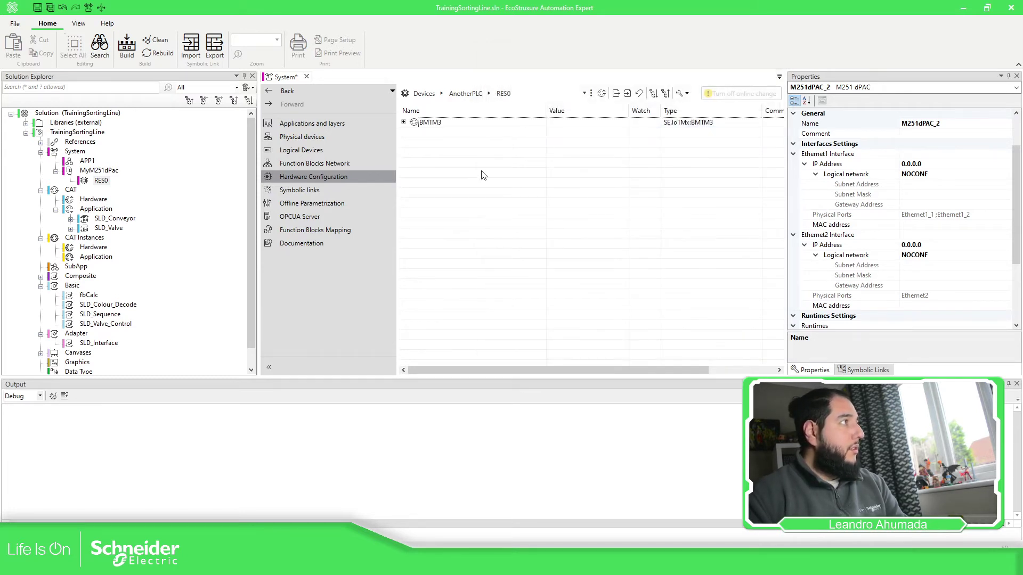
pyautogui.click(424, 94)
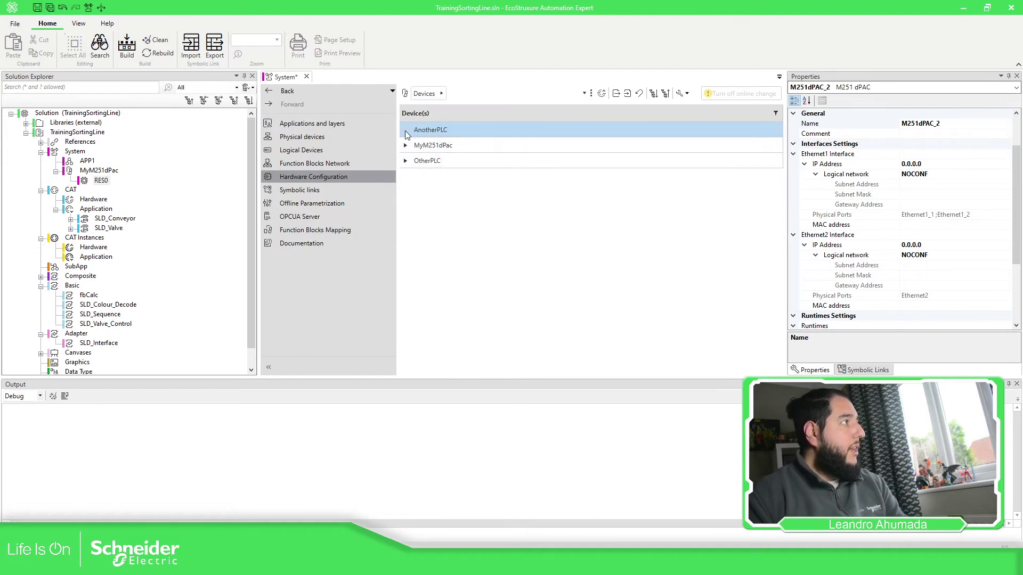
pyautogui.click(406, 161)
# Step: View the RES0 hardware of OtherPLC, MyM251dPac and AnotherPLC in turn, then return to Logical Devices
pyautogui.doubleClick(431, 175)
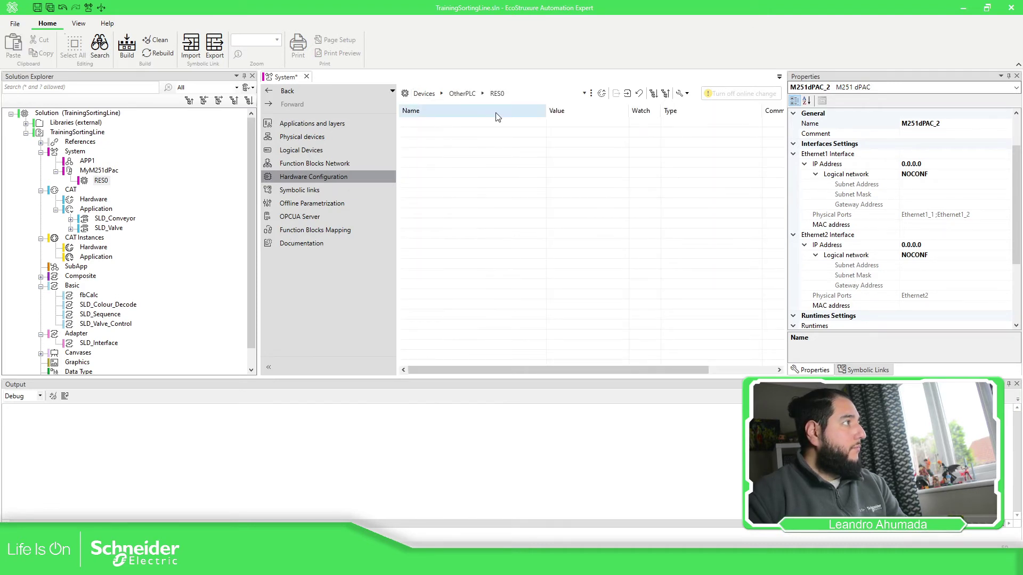
pyautogui.click(435, 94)
pyautogui.doubleClick(433, 145)
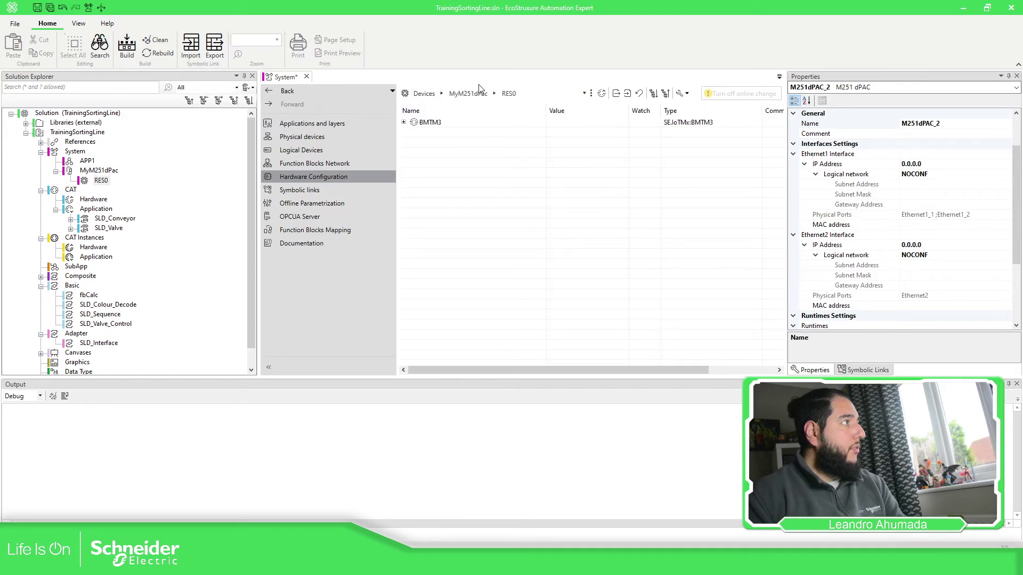
pyautogui.click(424, 93)
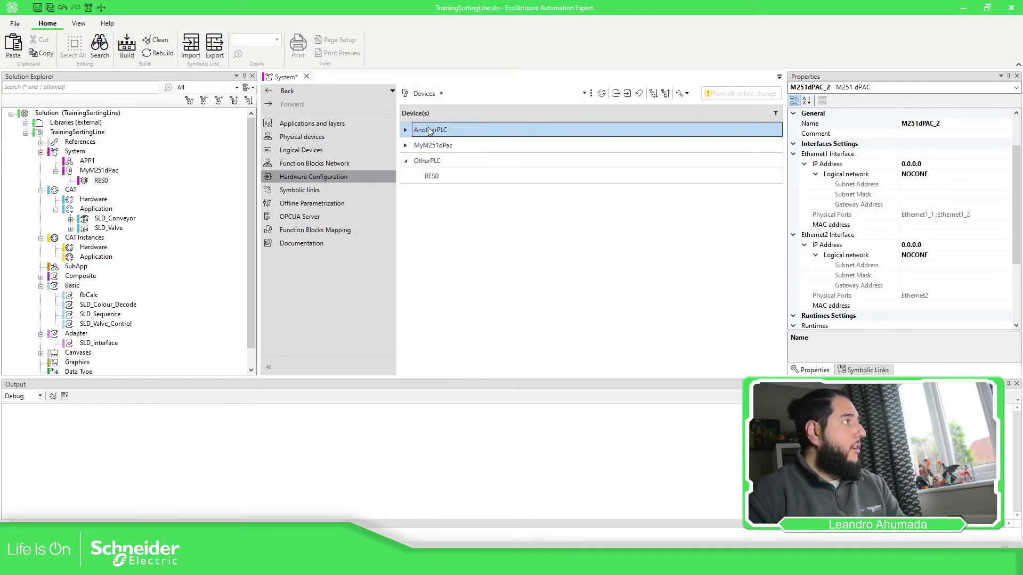
pyautogui.doubleClick(433, 145)
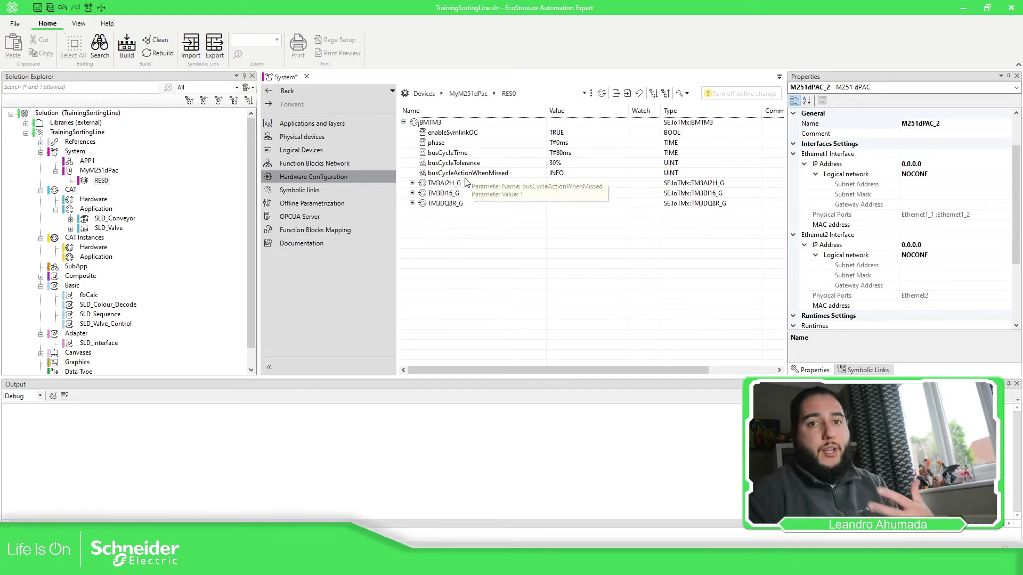
pyautogui.click(427, 95)
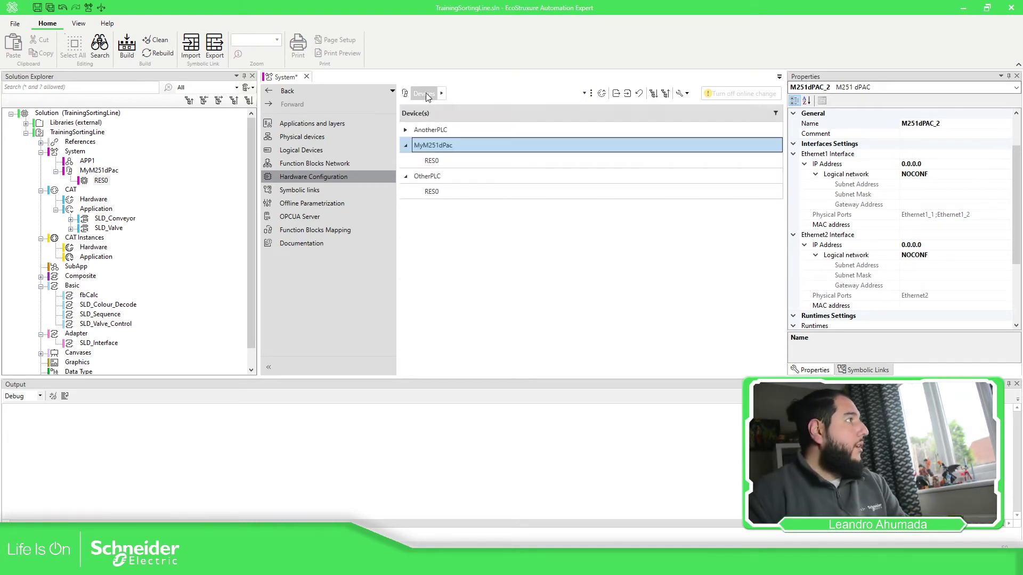
pyautogui.doubleClick(432, 130)
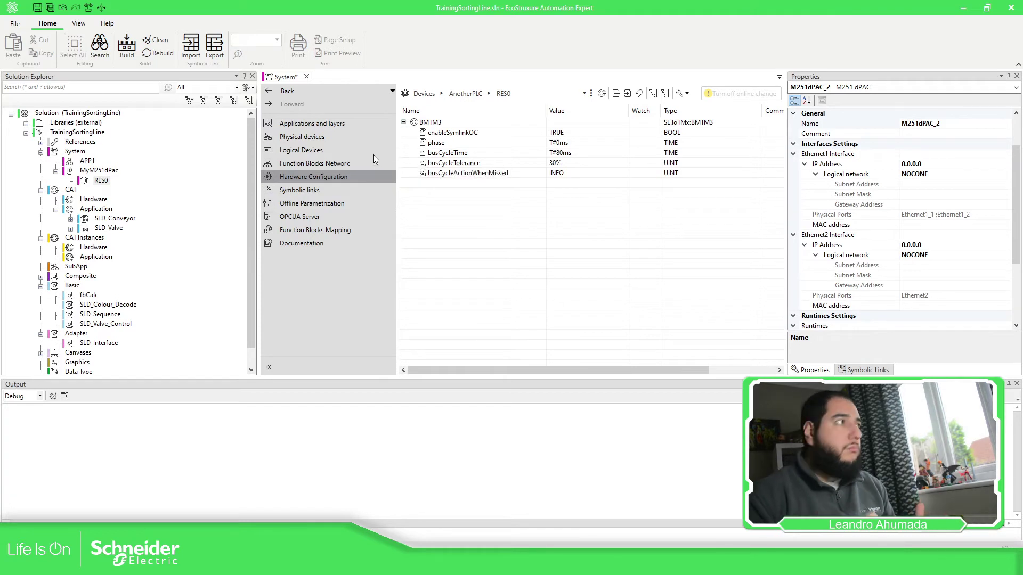
pyautogui.click(301, 149)
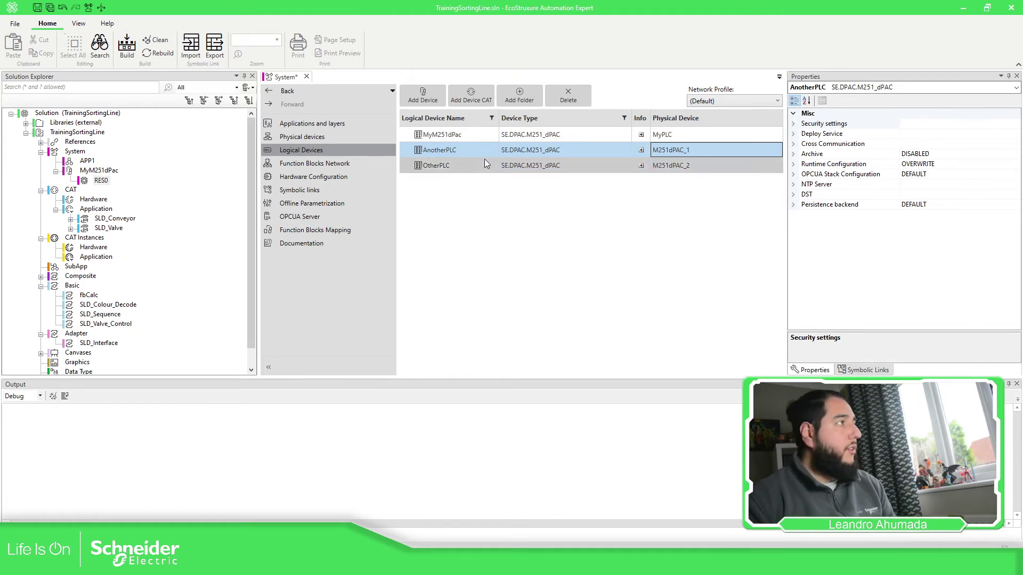
# Step: Open MyM251dPac's hardware configurator, view AnotherPLC's RES0, then return to the device list
pyautogui.click(471, 138)
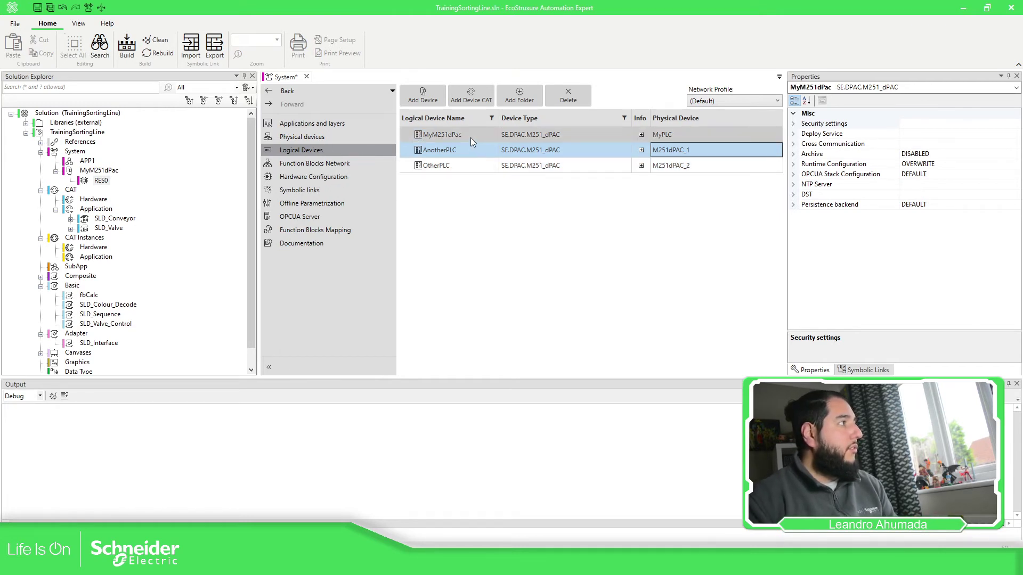
pyautogui.rightClick(471, 137)
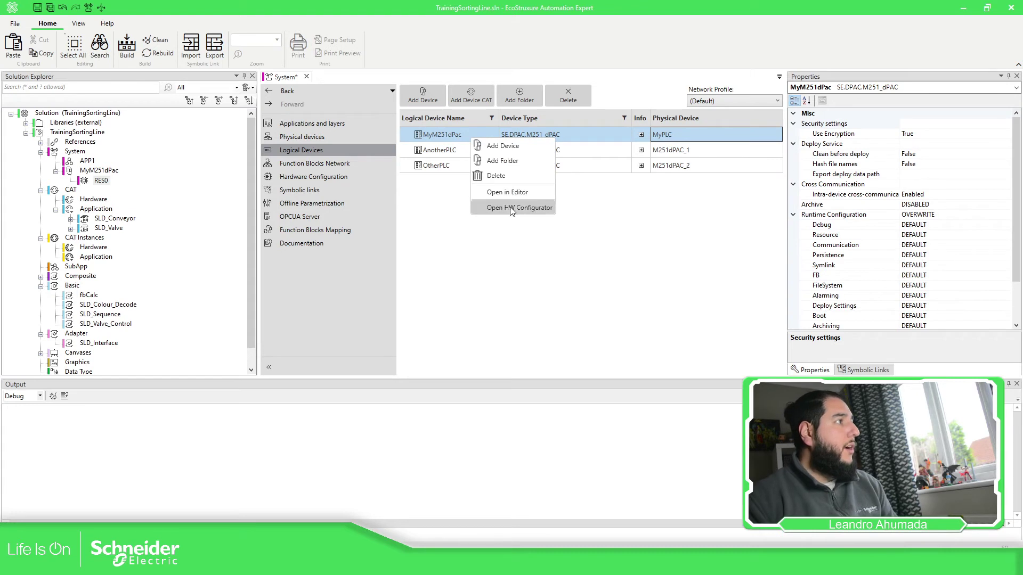
pyautogui.click(533, 208)
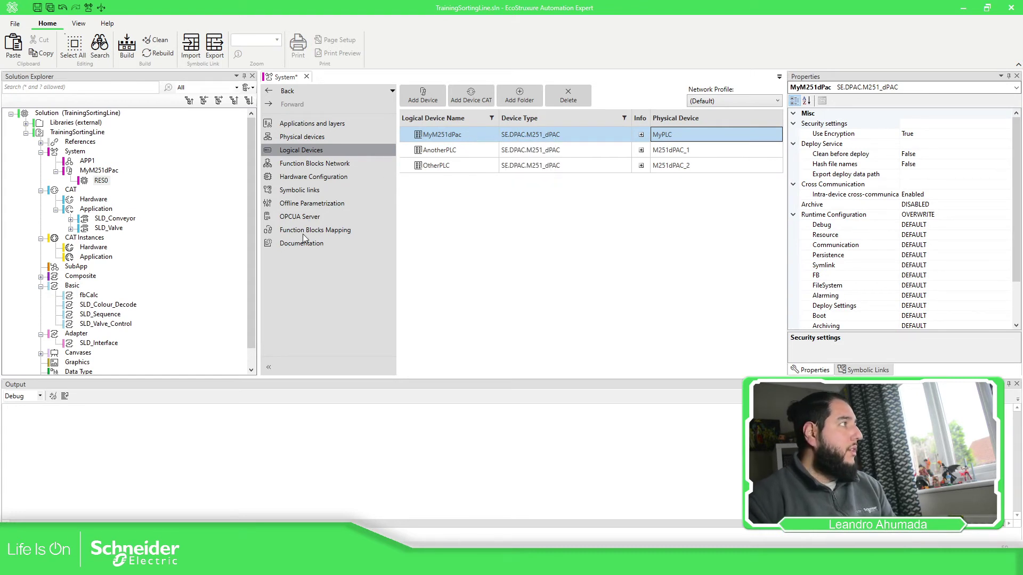
pyautogui.click(318, 178)
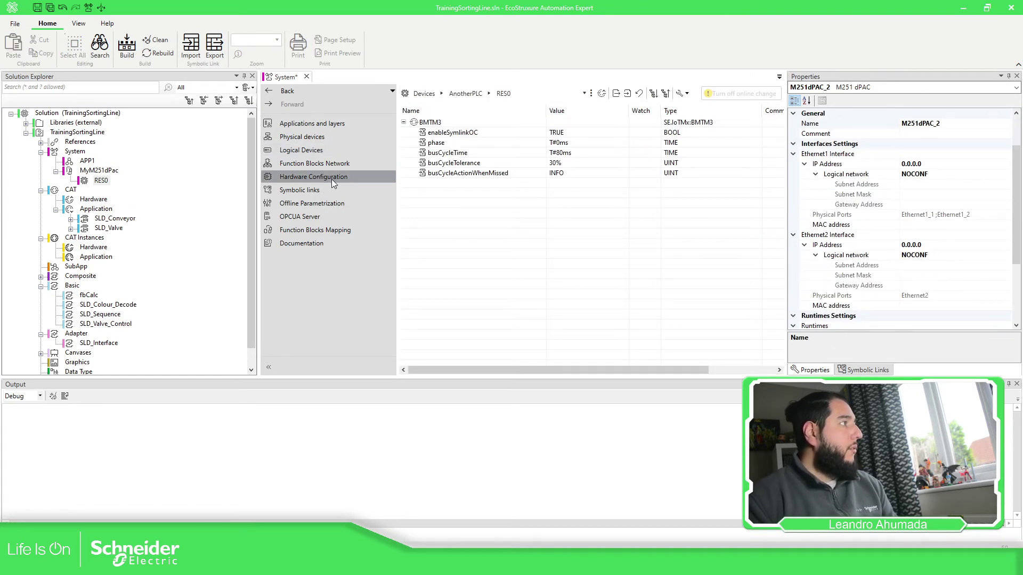
pyautogui.click(424, 94)
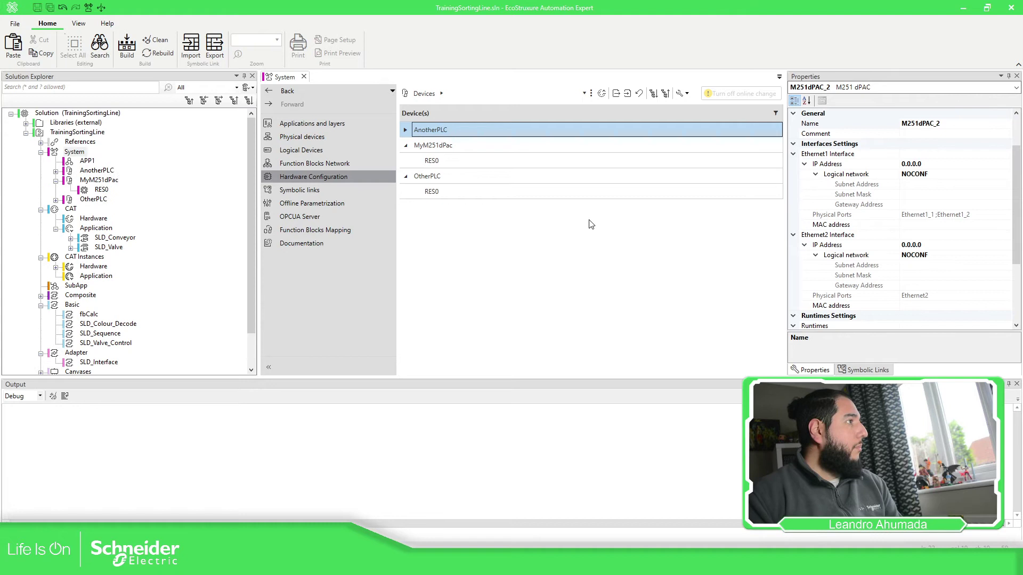
# Step: Expand Libraries (external) and the SE.IoTMx library, then show a slide and return
pyautogui.click(25, 132)
pyautogui.click(26, 123)
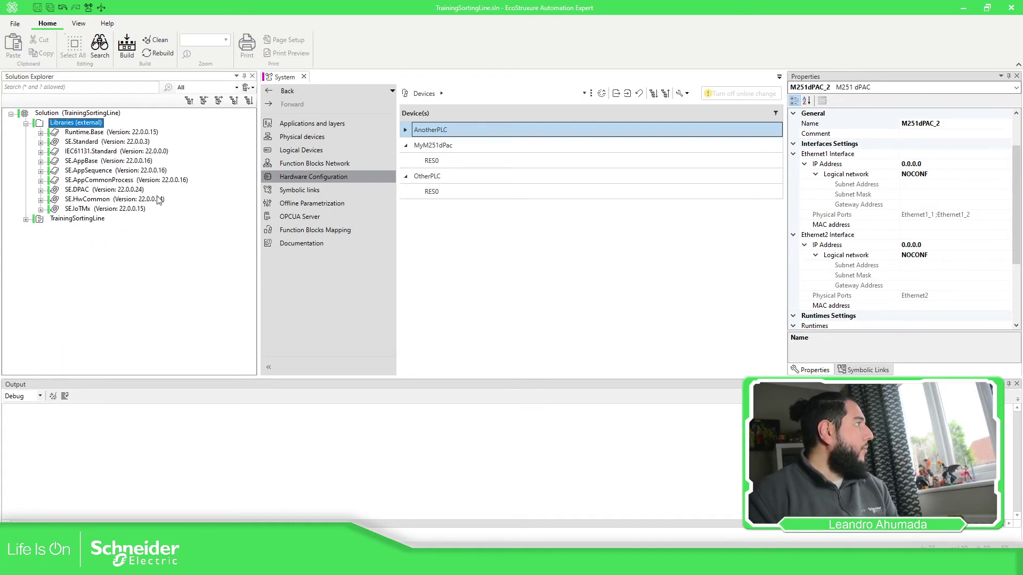
pyautogui.click(41, 209)
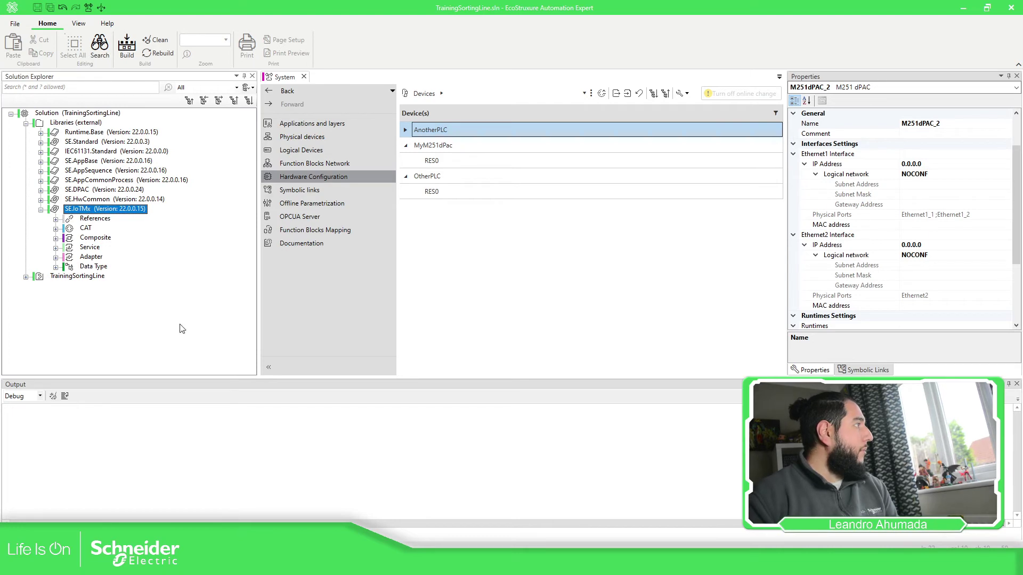
pyautogui.click(475, 490)
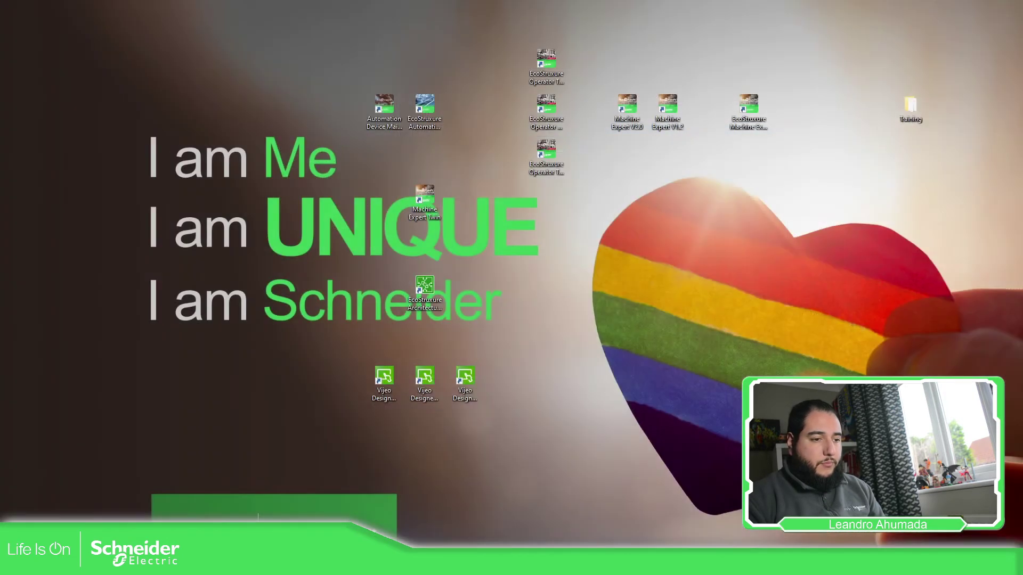
pyautogui.press('super+d')
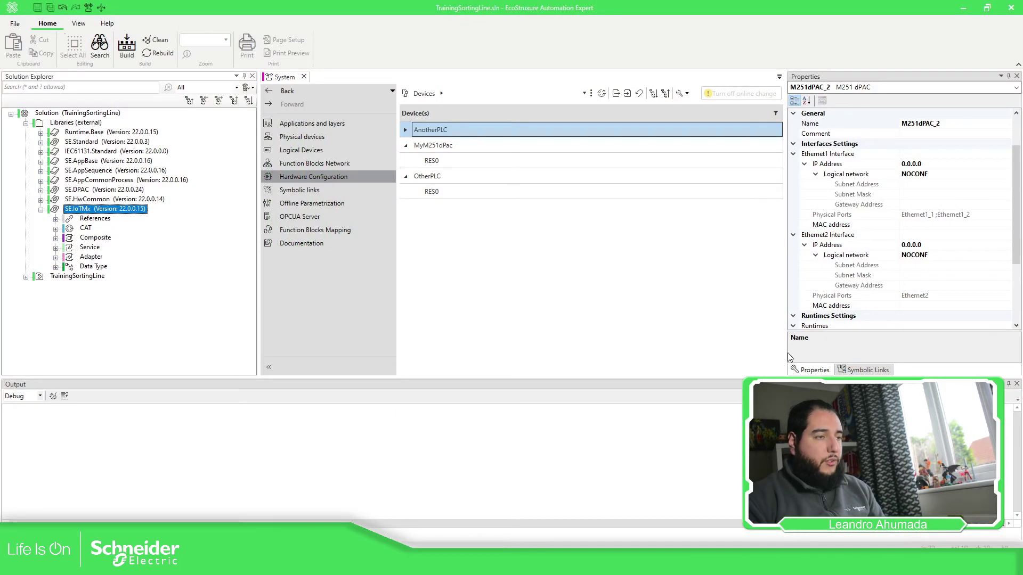
# Step: Expand SE.IoTMx CAT > Hardware > Common and select the BMTM3 bus
pyautogui.click(55, 229)
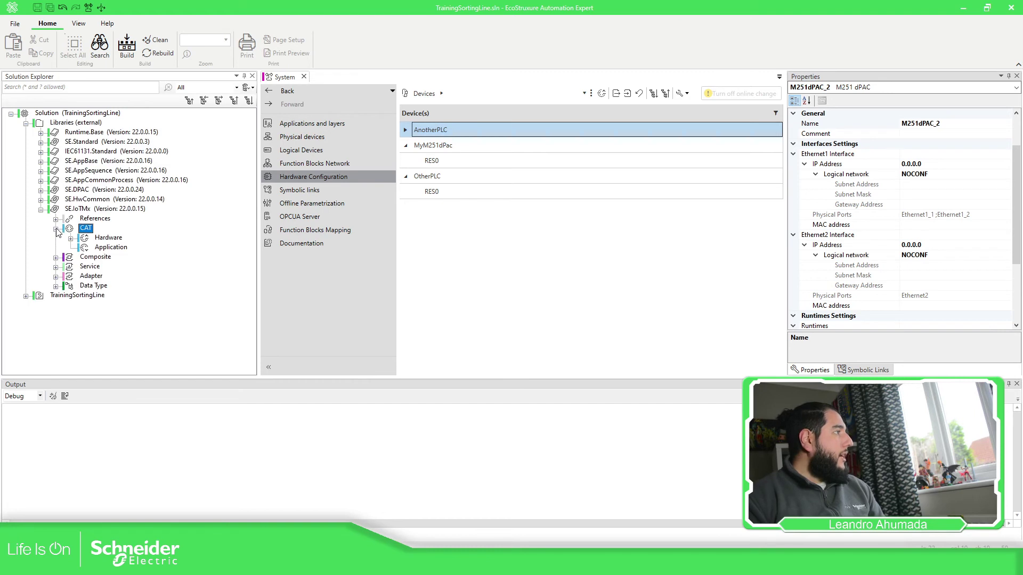
pyautogui.click(71, 238)
pyautogui.scroll(-1, 171, 261)
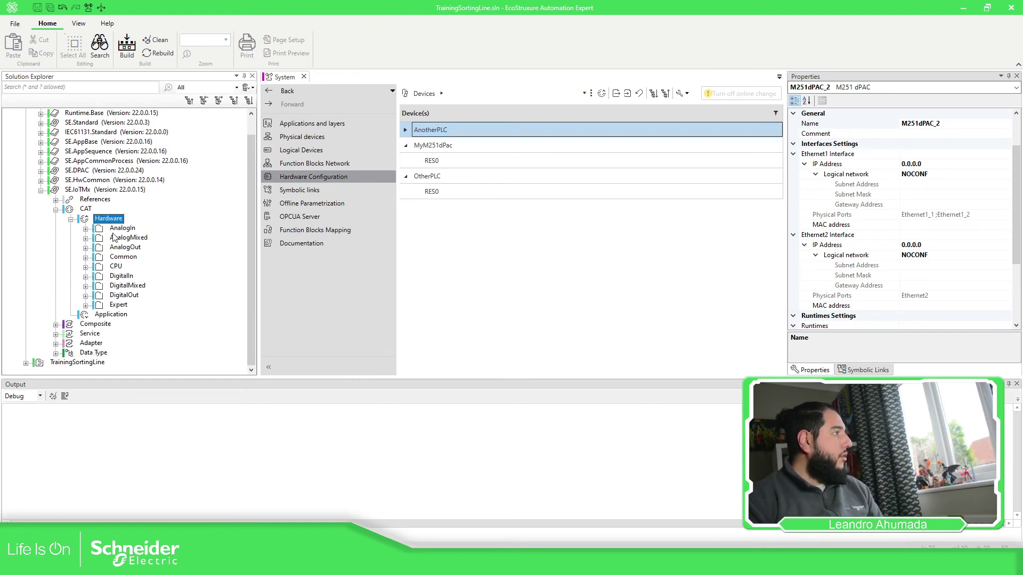
pyautogui.doubleClick(97, 262)
pyautogui.click(136, 267)
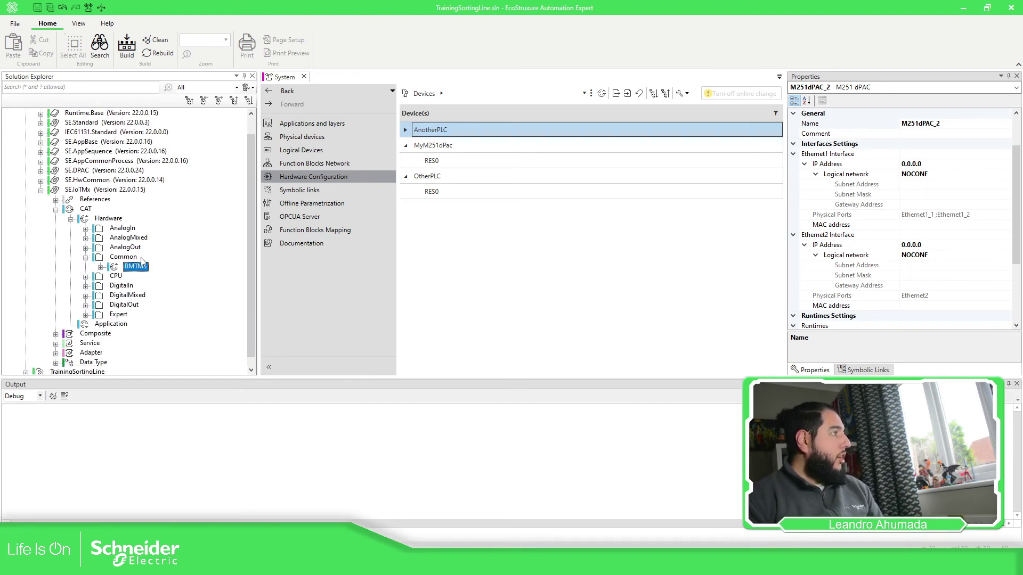
pyautogui.moveTo(137, 268)
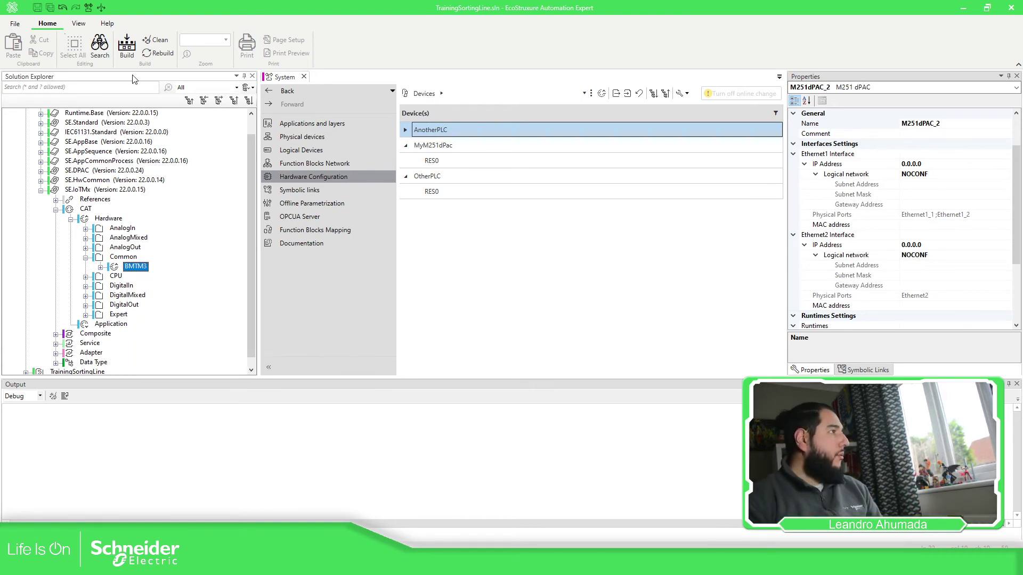
# Step: Open AnotherPLC's RES0 hardware configuration, expand AnalogOut and AnalogIn, and select TM3AI2H_G
pyautogui.click(313, 163)
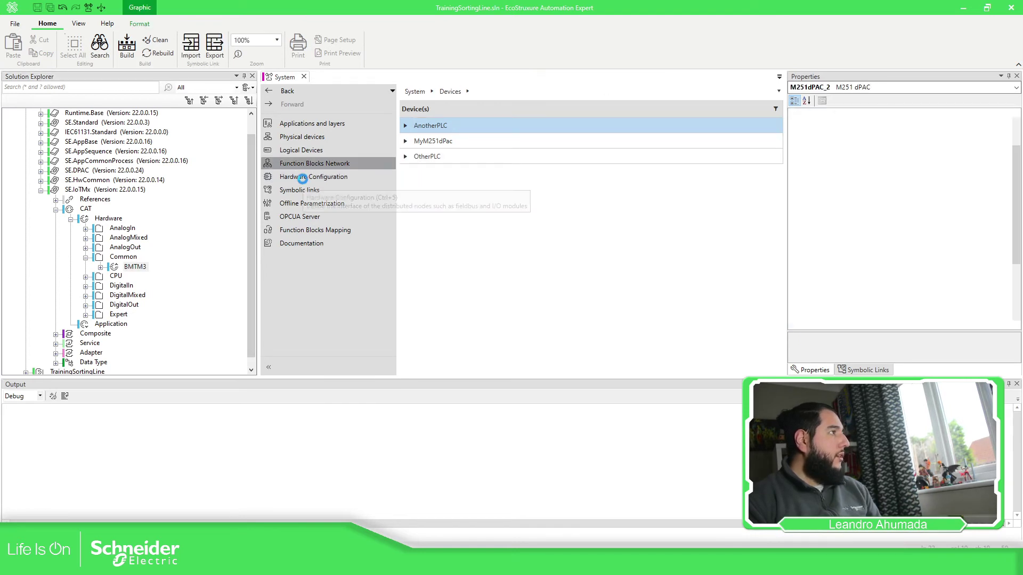
pyautogui.click(296, 175)
pyautogui.doubleClick(452, 159)
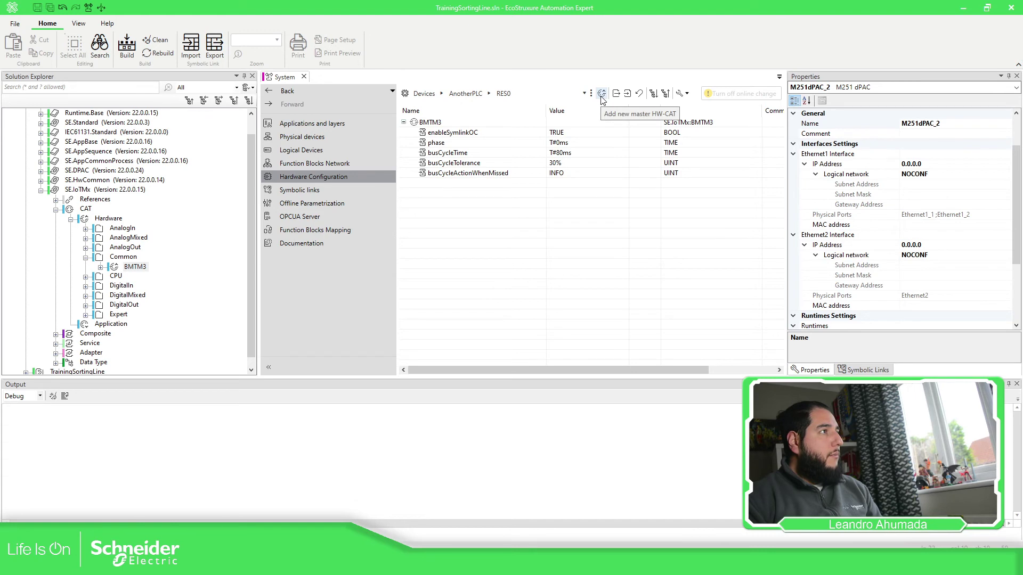
pyautogui.click(134, 268)
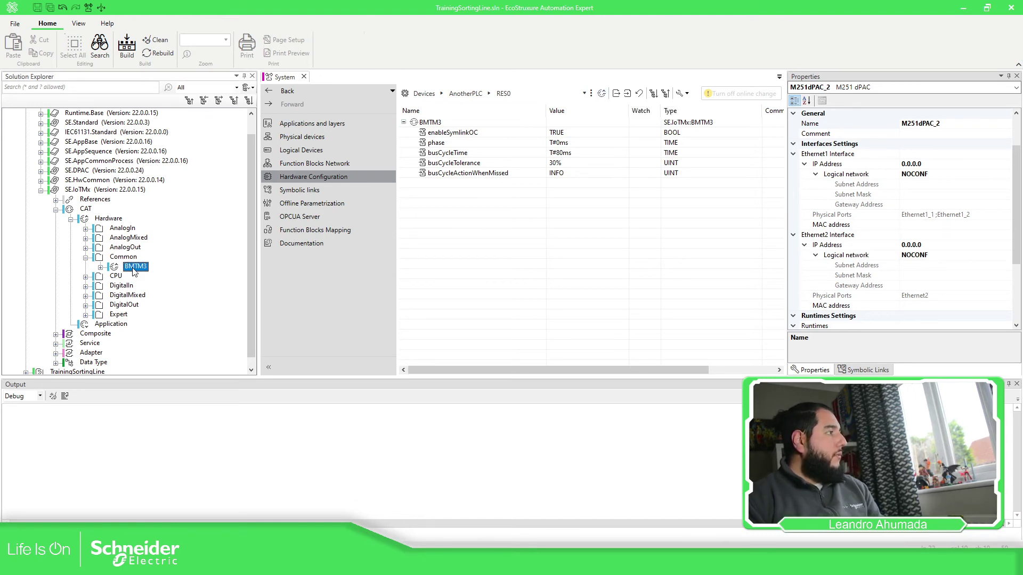
pyautogui.click(86, 248)
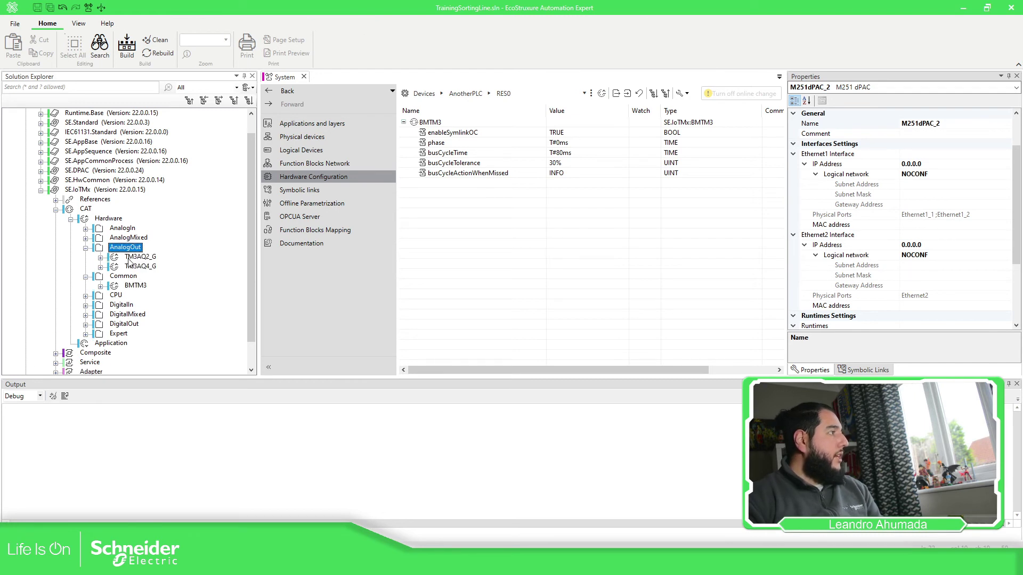
pyautogui.click(86, 228)
pyautogui.scroll(-3, 146, 235)
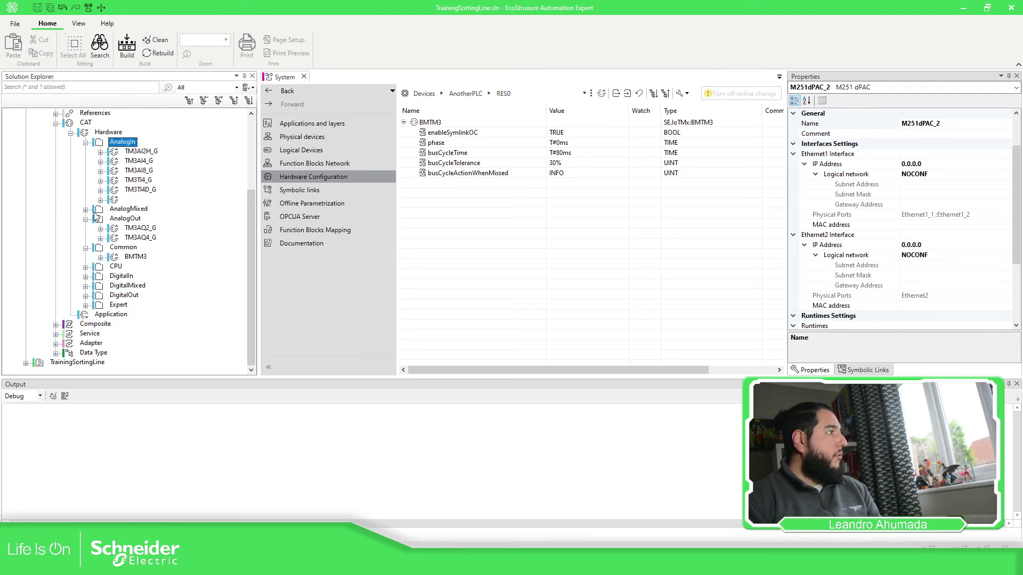
pyautogui.click(141, 152)
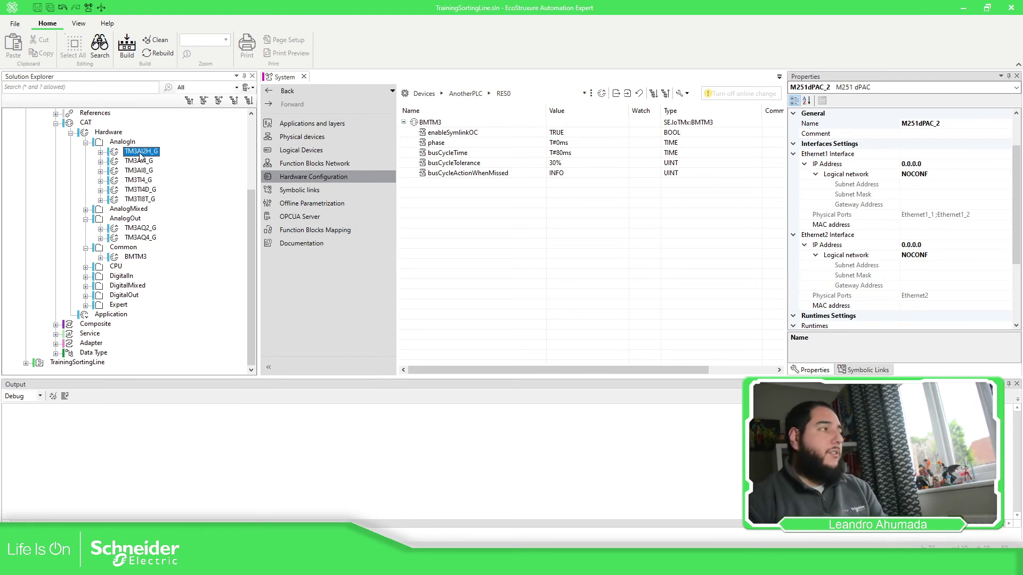
pyautogui.moveTo(498, 566)
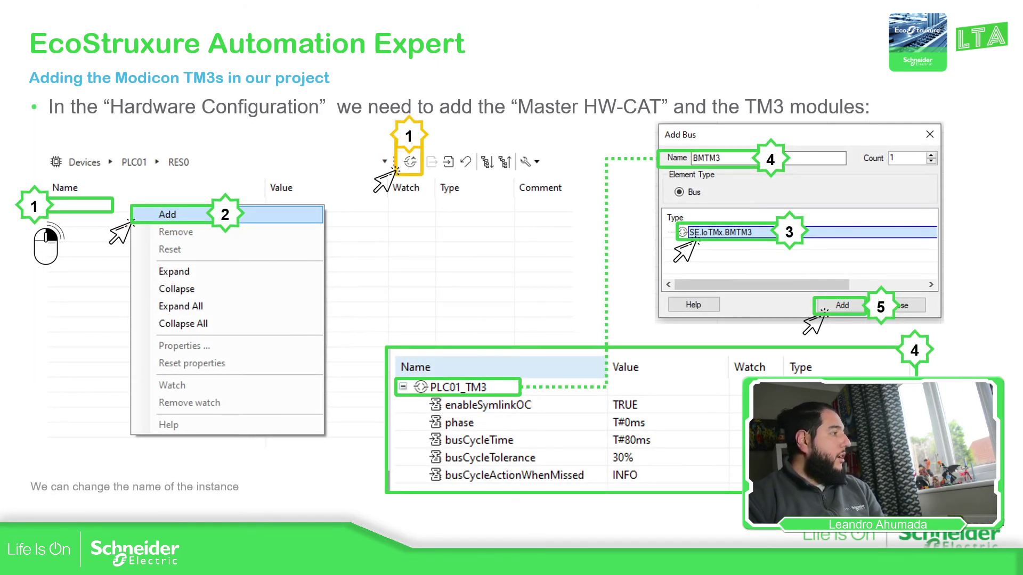
# Step: With the pen, circle toolbar icon 1 and underline Master HW-CAT on the slide
pyautogui.click(53, 556)
pyautogui.click(51, 463)
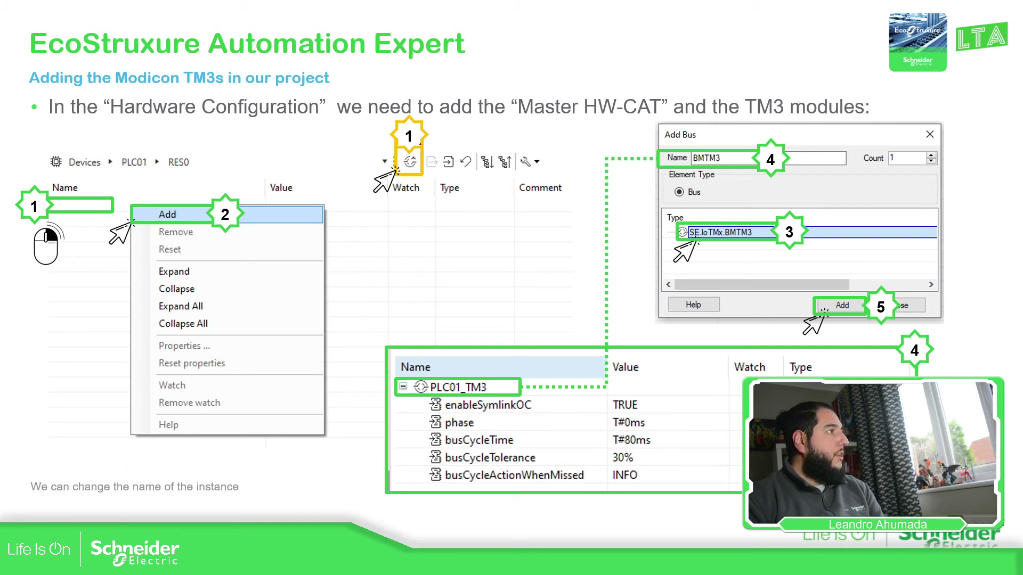
pyautogui.moveTo(415, 138)
pyautogui.mouseDown()
pyautogui.moveTo(376, 144)
pyautogui.moveTo(429, 177)
pyautogui.moveTo(404, 129)
pyautogui.mouseUp()
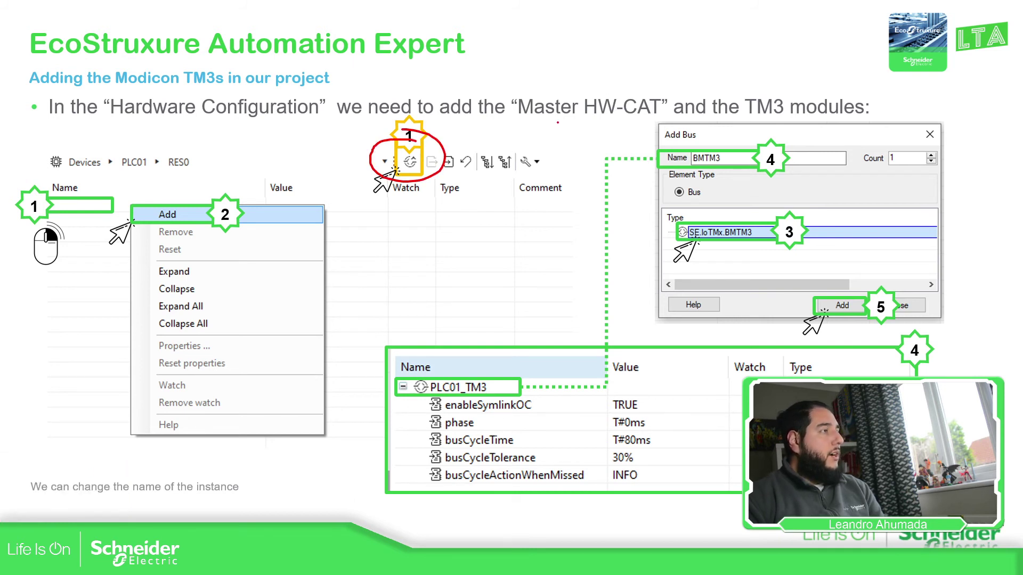
pyautogui.moveTo(522, 120); pyautogui.dragTo(647, 124)
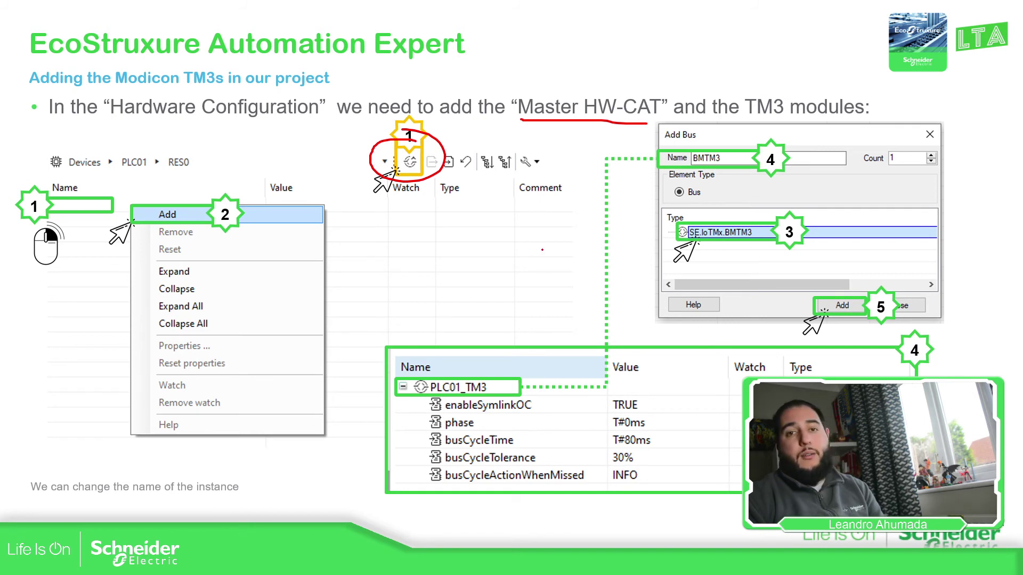
pyautogui.press('Right')
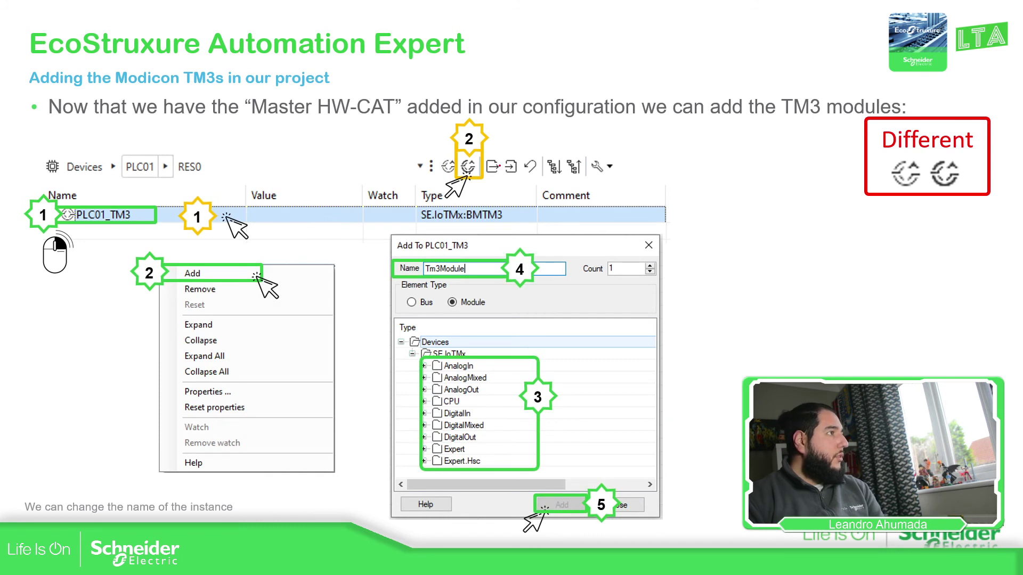
# Step: On the next slide, circle icon 2, cross out its neighbour, and mark the Different box
pyautogui.moveTo(484, 153)
pyautogui.mouseDown()
pyautogui.moveTo(459, 158)
pyautogui.moveTo(475, 176)
pyautogui.moveTo(481, 156)
pyautogui.moveTo(434, 173)
pyautogui.mouseUp()
pyautogui.moveTo(438, 154); pyautogui.dragTo(456, 178)
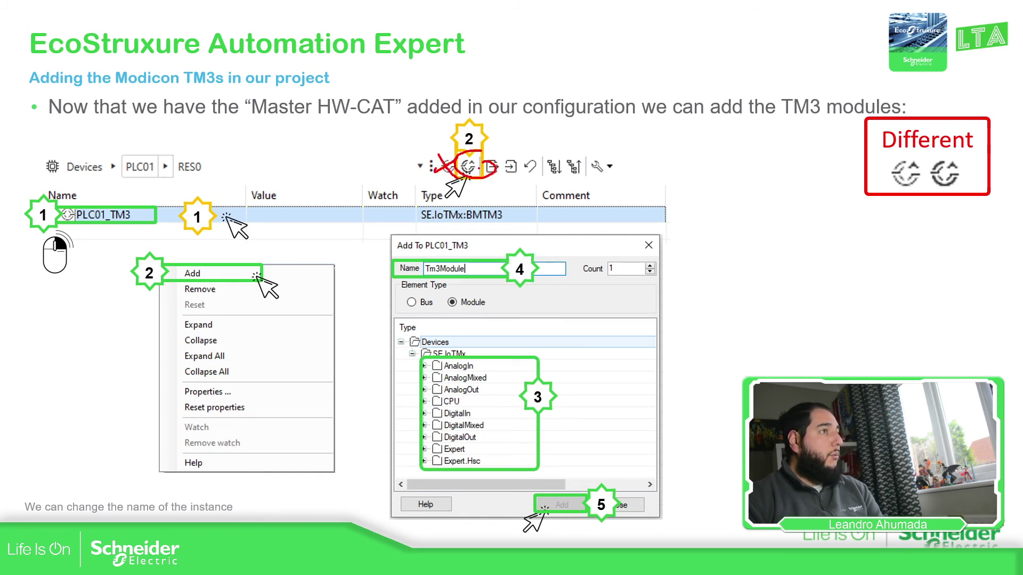
pyautogui.moveTo(877, 181)
pyautogui.mouseDown()
pyautogui.moveTo(910, 213)
pyautogui.moveTo(964, 199)
pyautogui.mouseUp()
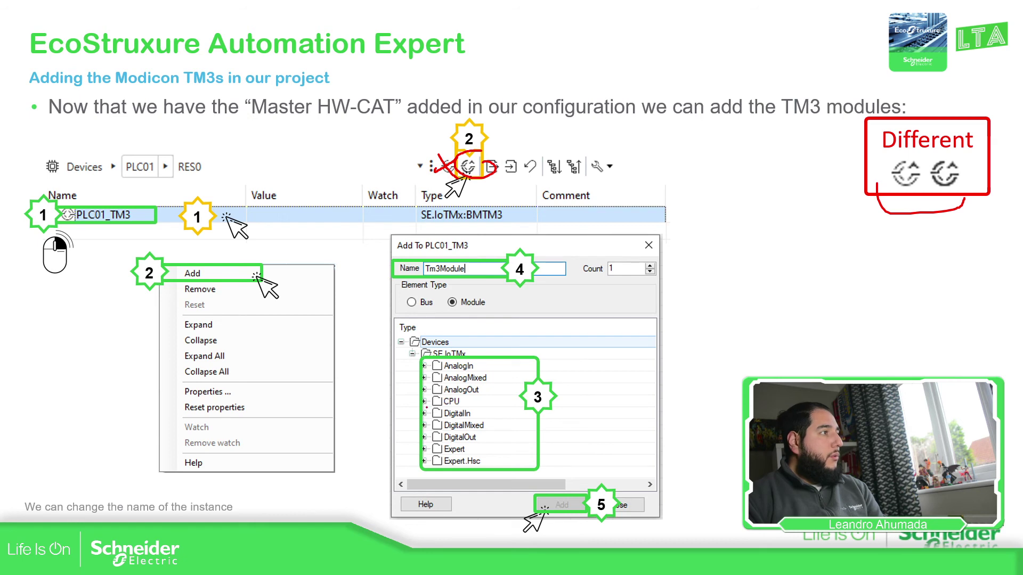
pyautogui.press('Right')
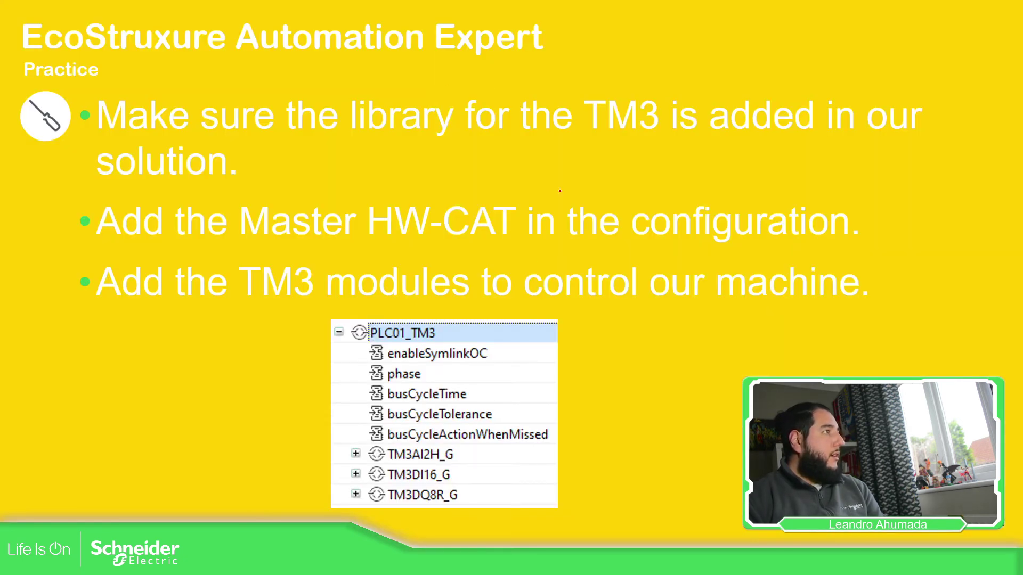
# Step: Tick the TM3 library, Master HW-CAT and TM3 modules tasks, then advance
pyautogui.moveTo(929, 124); pyautogui.dragTo(967, 108)
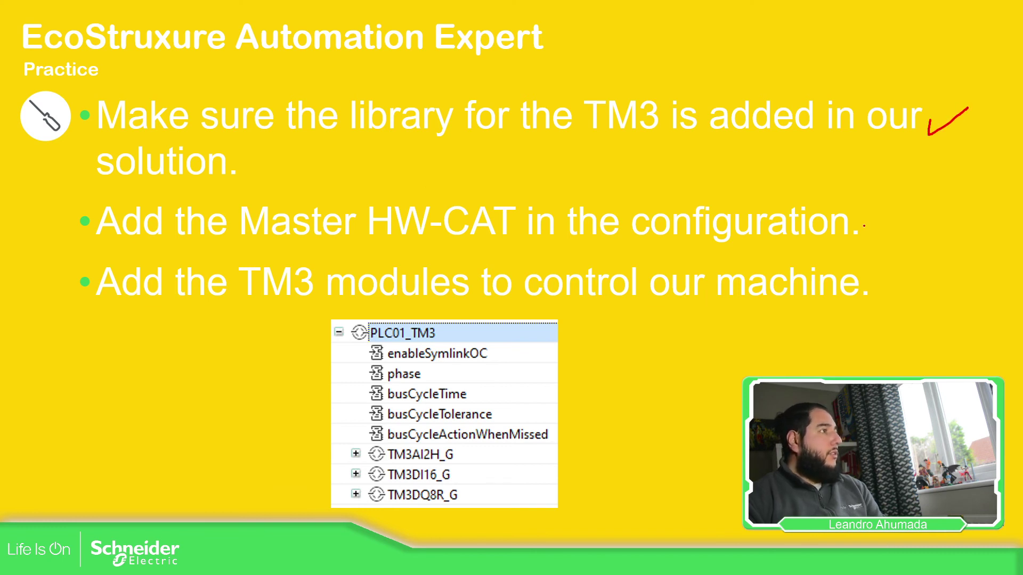
pyautogui.moveTo(887, 209)
pyautogui.mouseDown()
pyautogui.moveTo(889, 230)
pyautogui.moveTo(930, 200)
pyautogui.mouseUp()
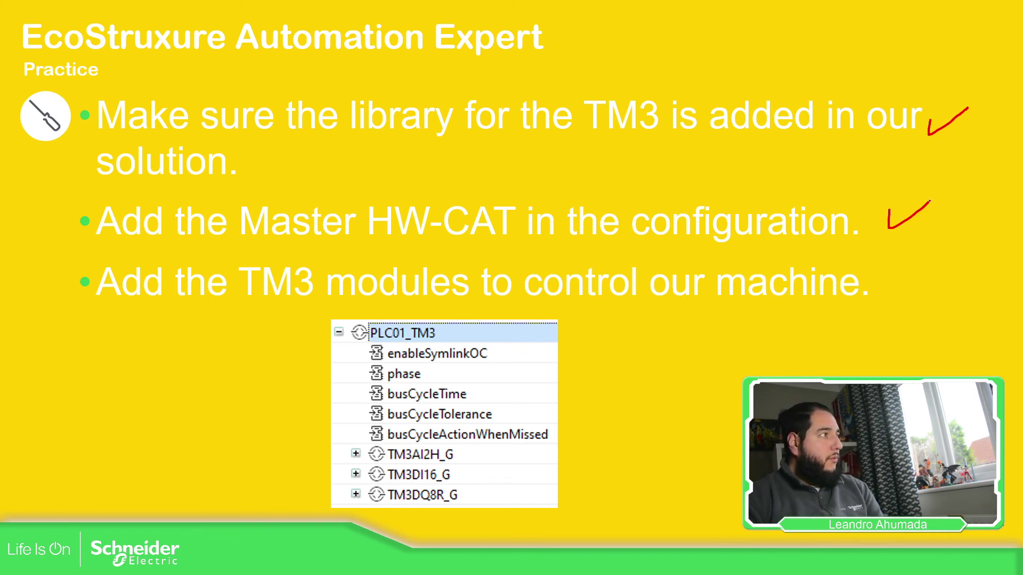
pyautogui.moveTo(886, 278); pyautogui.dragTo(930, 266)
pyautogui.press('Right')
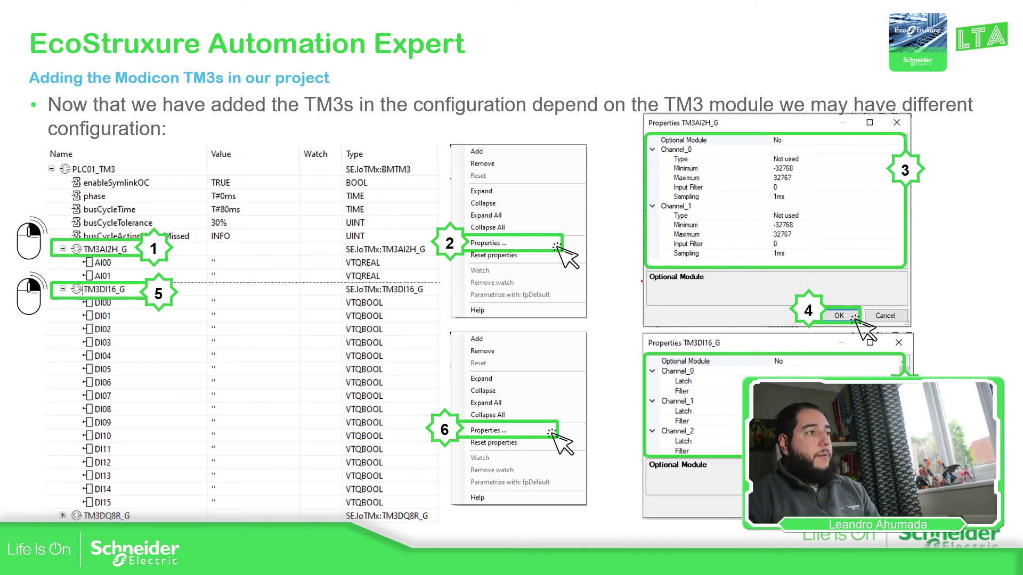
# Step: Advance to the Practice slide on configuring the analog input as 0..10V
pyautogui.press('Right')
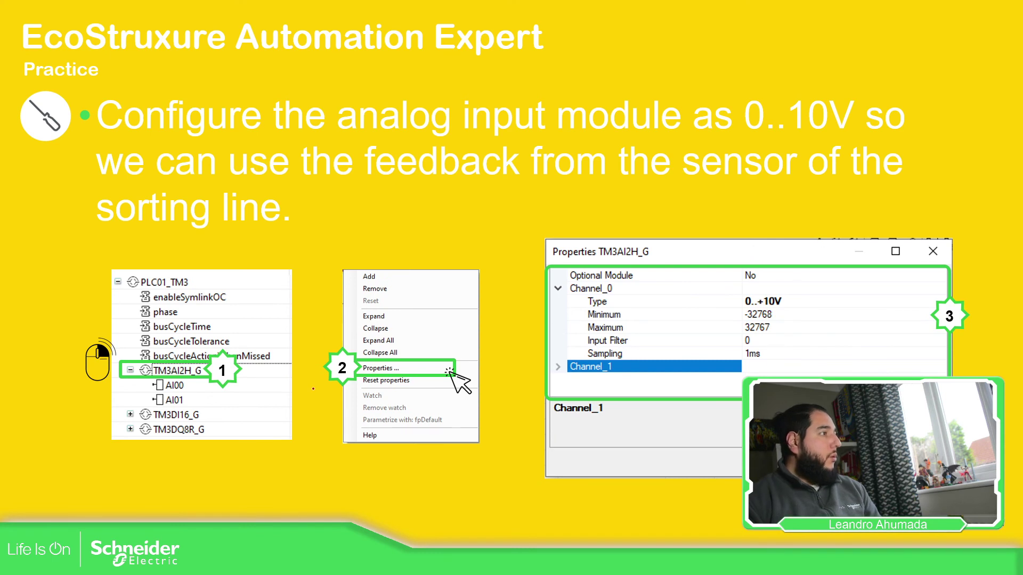